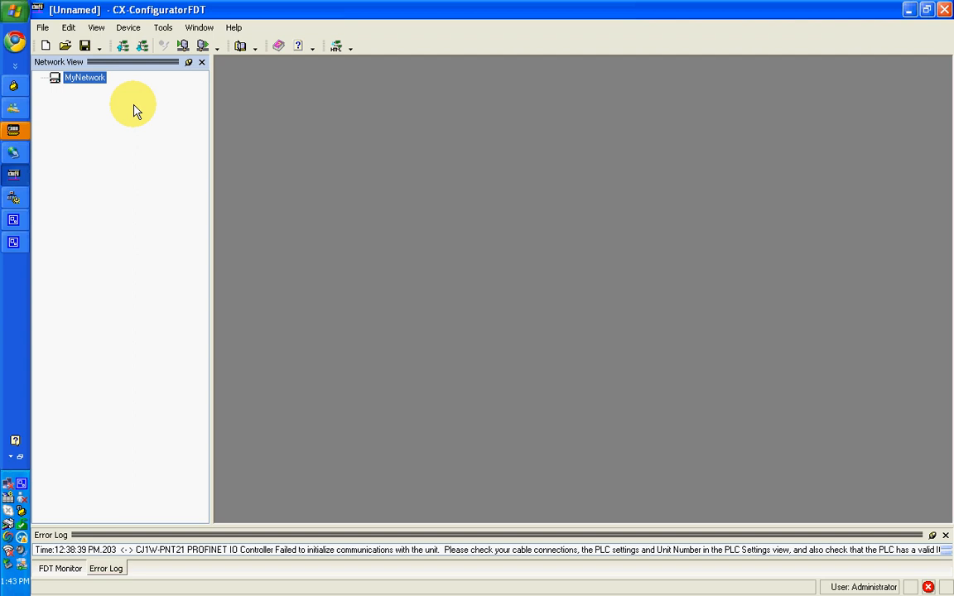
- Switch to CX-Integrator and try to connect online to the PLC
{"action": "left_click", "coordinate": [14, 199]}
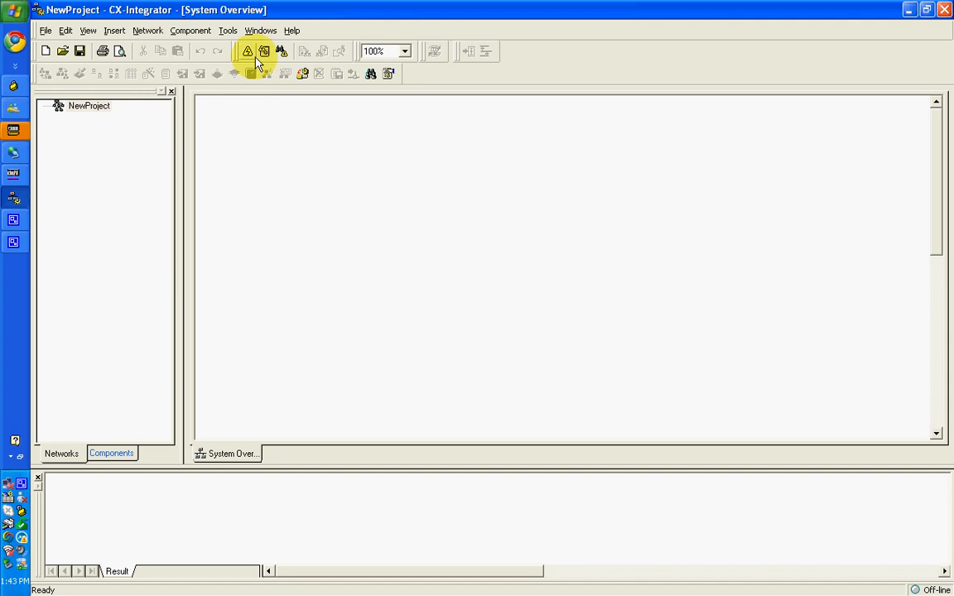
{"action": "left_click", "coordinate": [248, 51]}
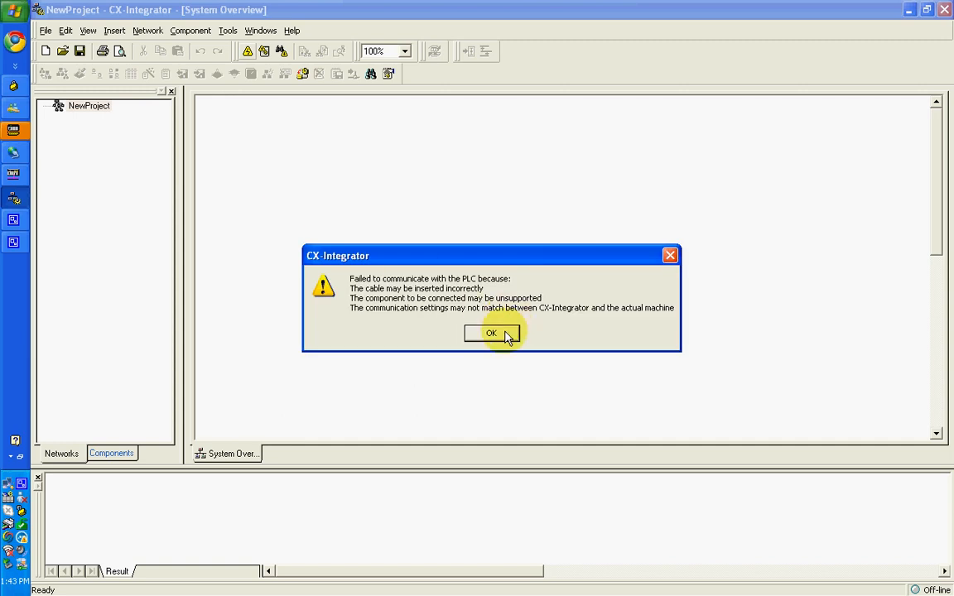
{"action": "left_click", "coordinate": [497, 334]}
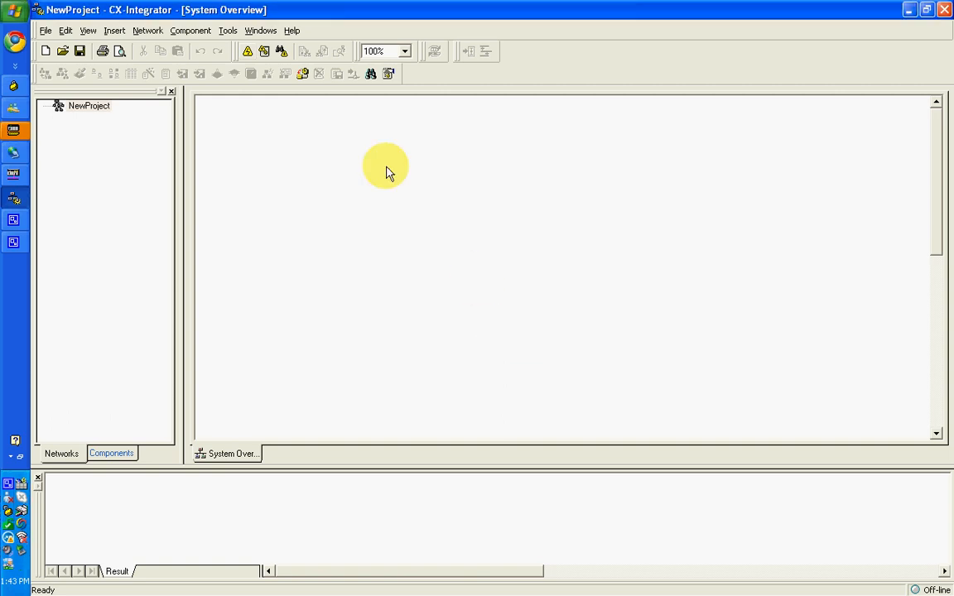
- Review the Ethernet network settings of the CJ2H relay device, accept them, and go online with the PLC
{"action": "left_click", "coordinate": [263, 50]}
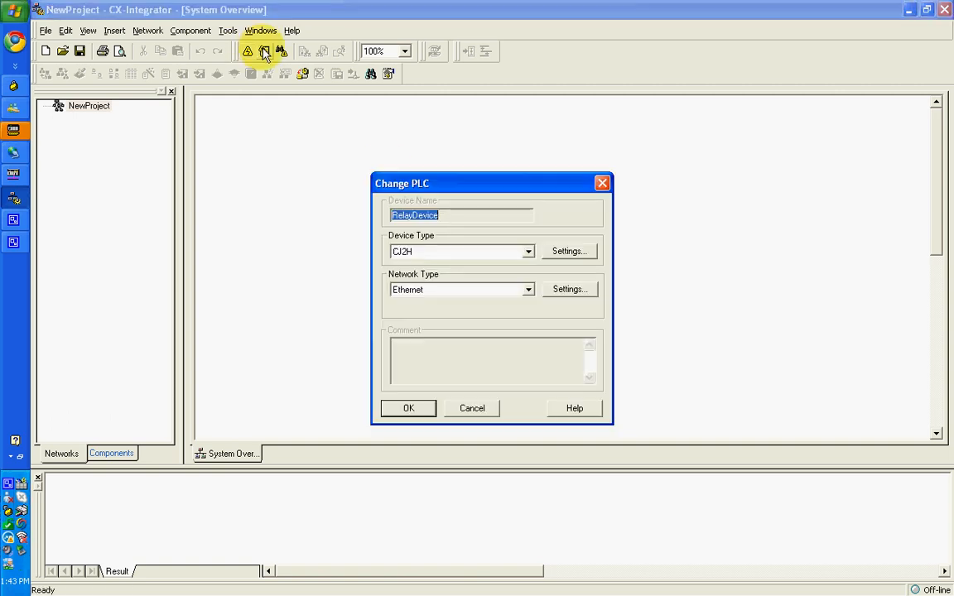
{"action": "left_click", "coordinate": [569, 290]}
{"action": "left_click", "coordinate": [489, 465]}
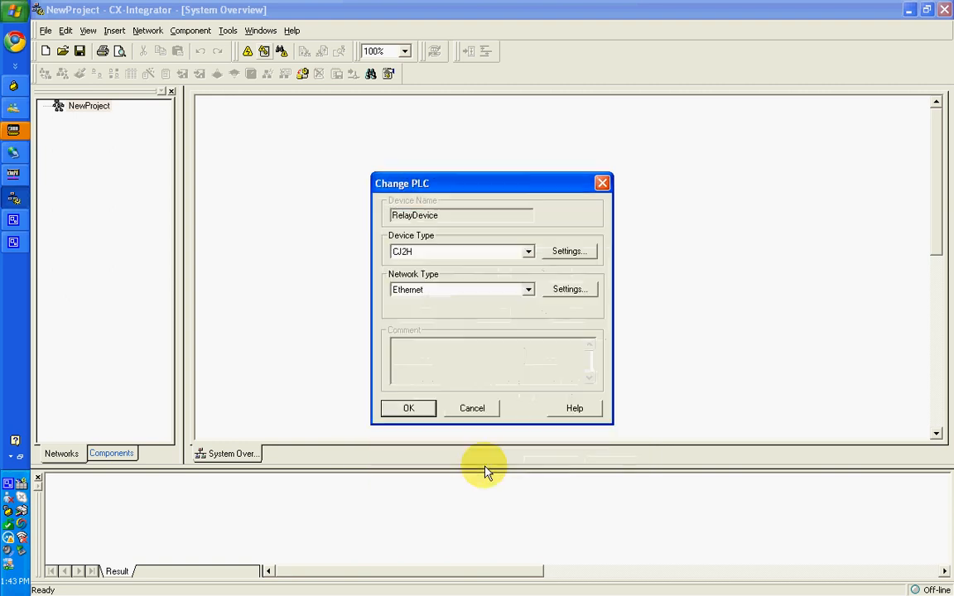
{"action": "left_click", "coordinate": [396, 409]}
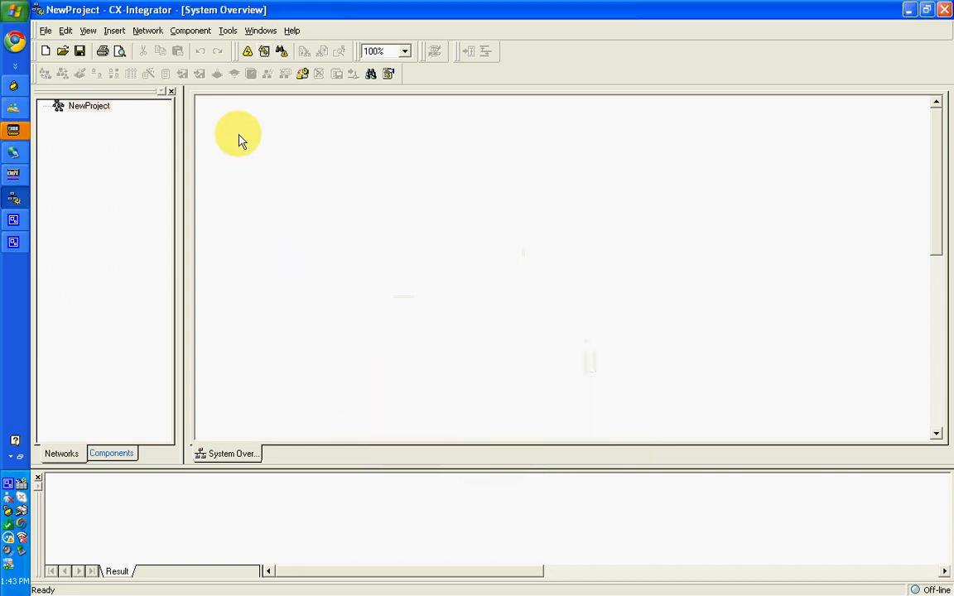
{"action": "left_click", "coordinate": [248, 51]}
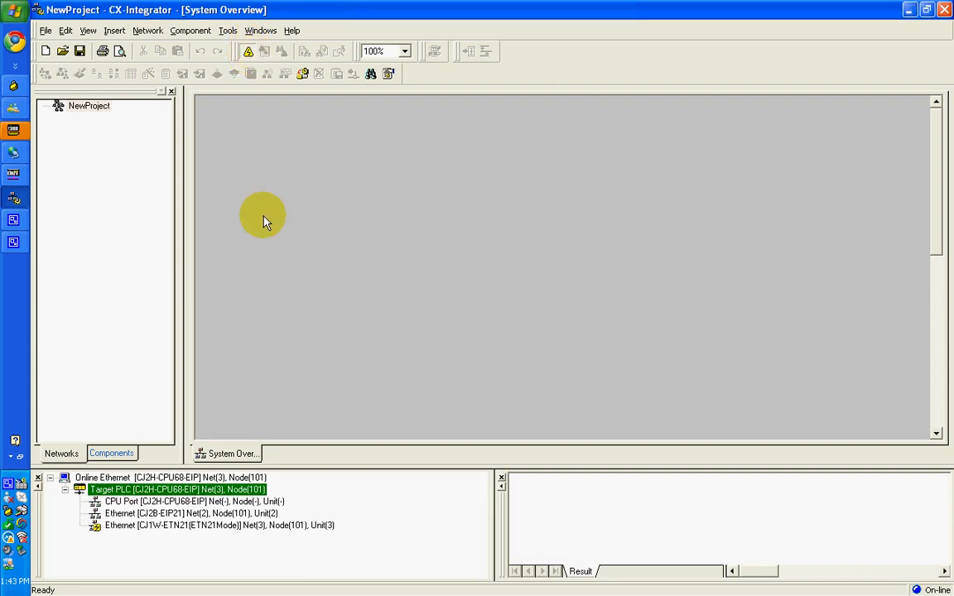
- Open the target PLC's routing table, transfer it from the PLC, and examine the local and remote network entries in table form
{"action": "right_click", "coordinate": [158, 493]}
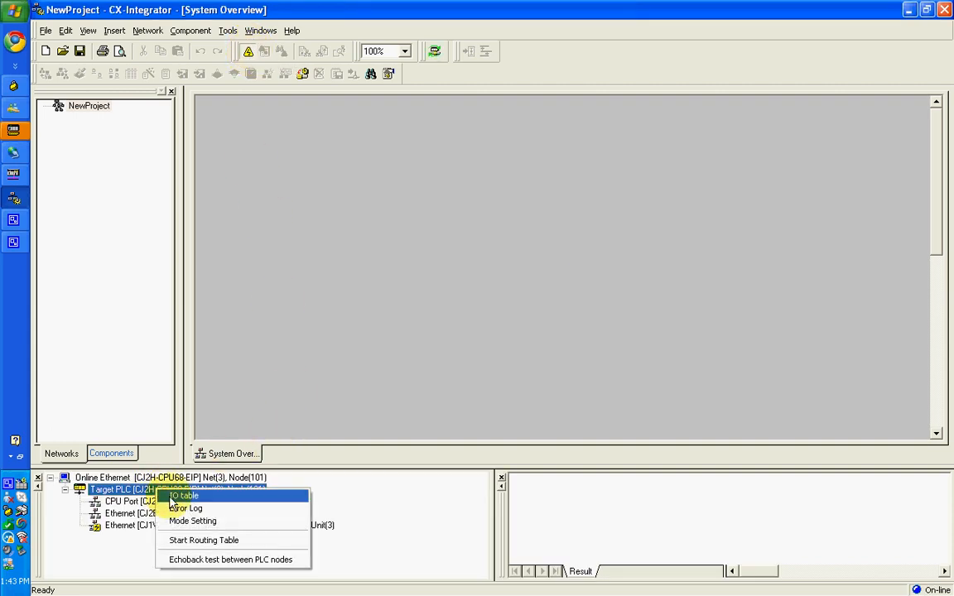
{"action": "left_click", "coordinate": [194, 545]}
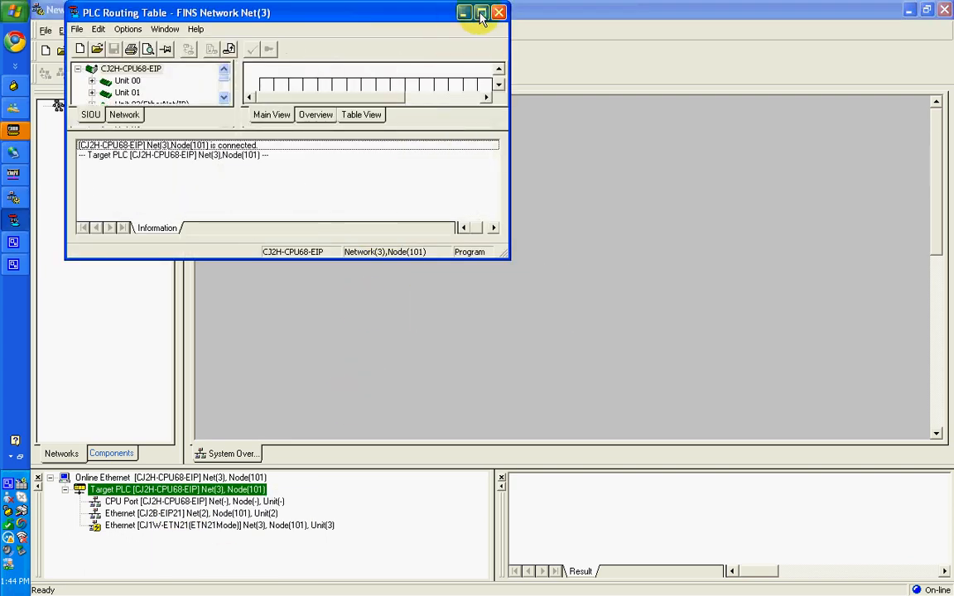
{"action": "left_click", "coordinate": [481, 12]}
{"action": "left_click", "coordinate": [189, 45]}
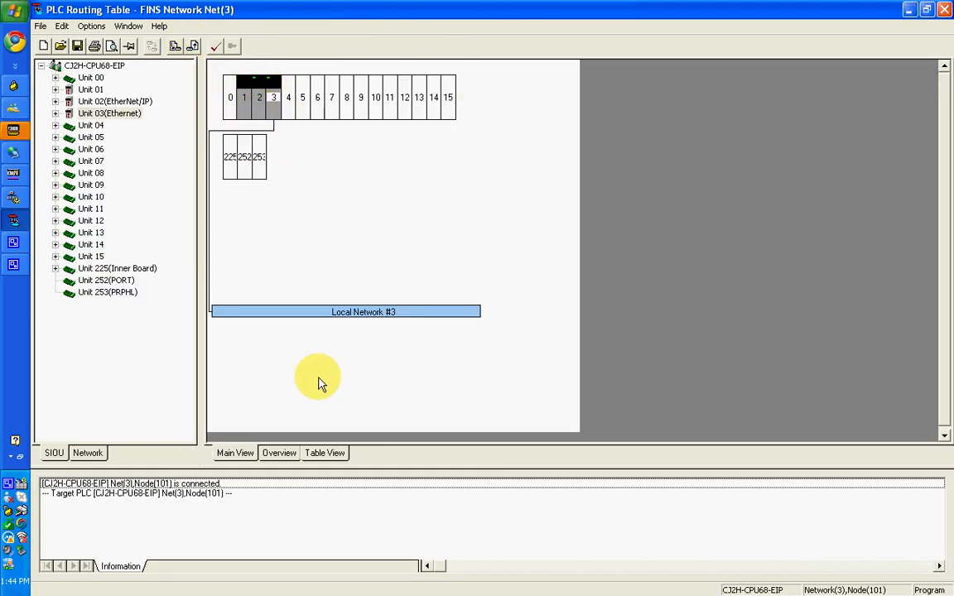
{"action": "left_click", "coordinate": [325, 454]}
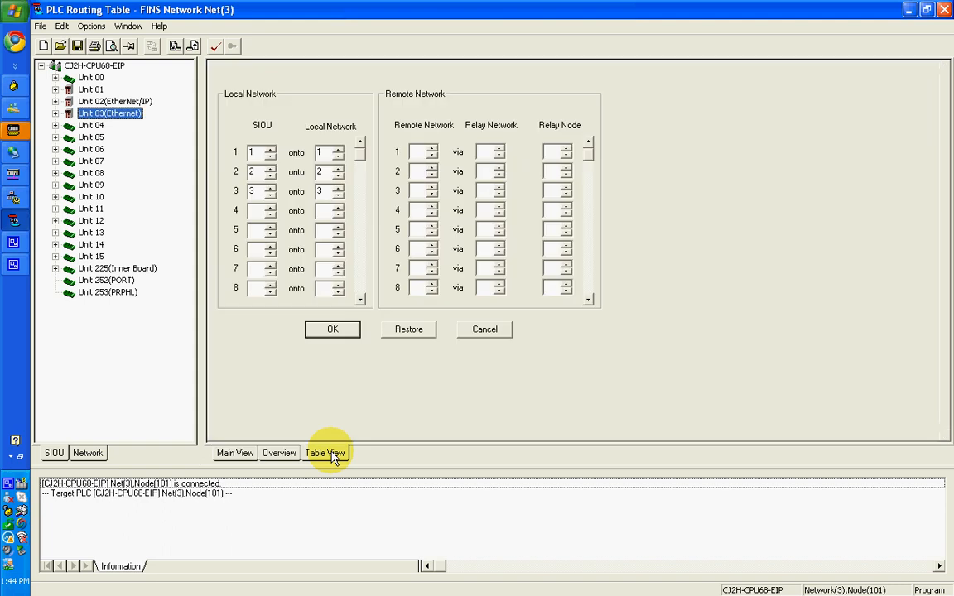
- Close the routing table and CX-Integrator without saving either, and return to CX-ConfiguratorFDT
{"action": "left_click", "coordinate": [944, 11]}
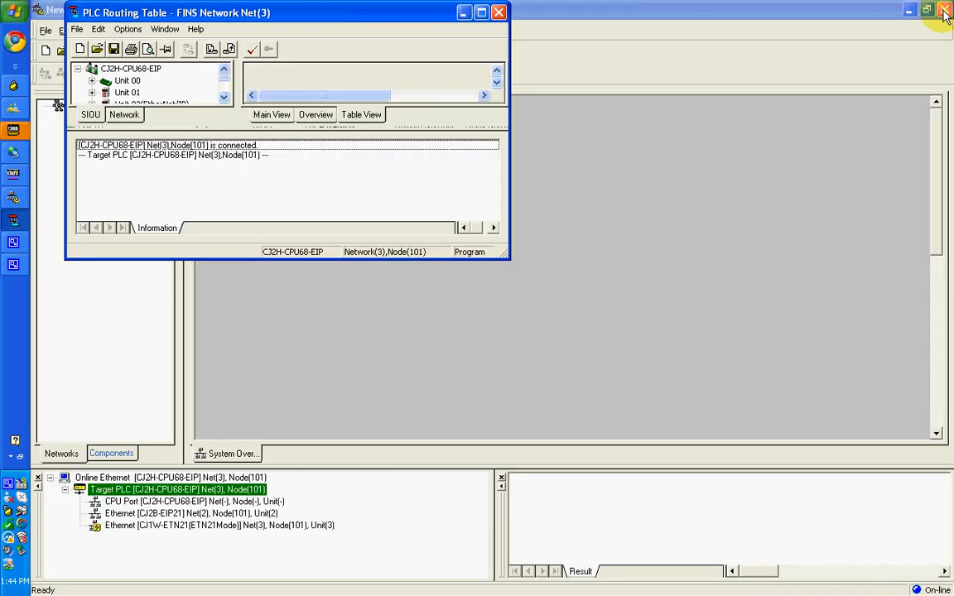
{"action": "left_click", "coordinate": [499, 13]}
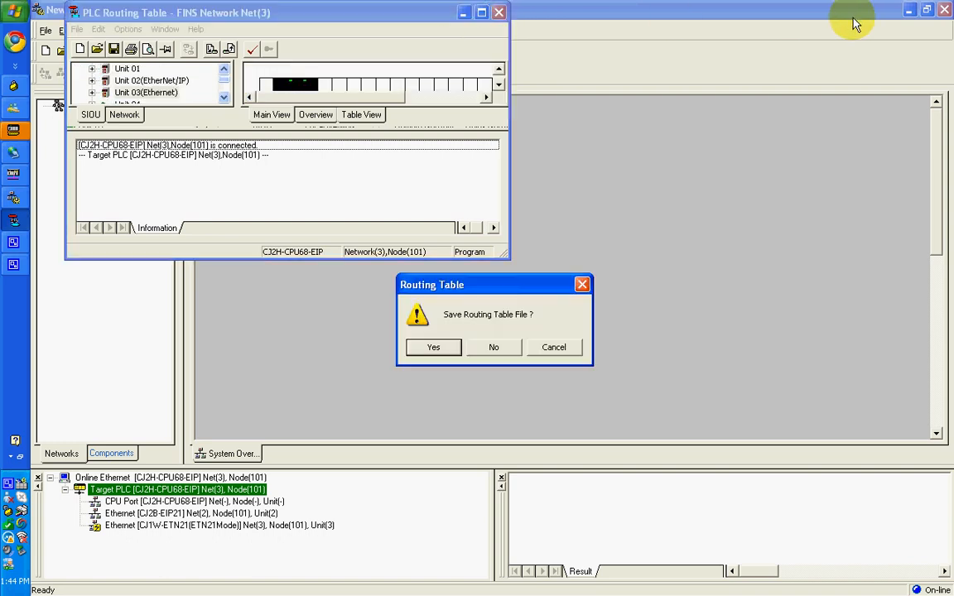
{"action": "left_click", "coordinate": [495, 351]}
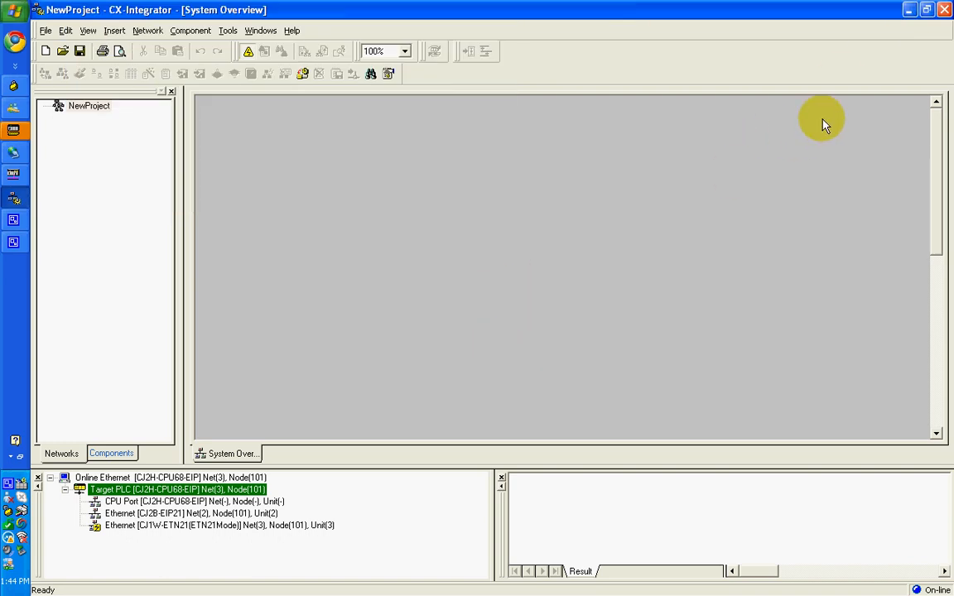
{"action": "left_click", "coordinate": [945, 10]}
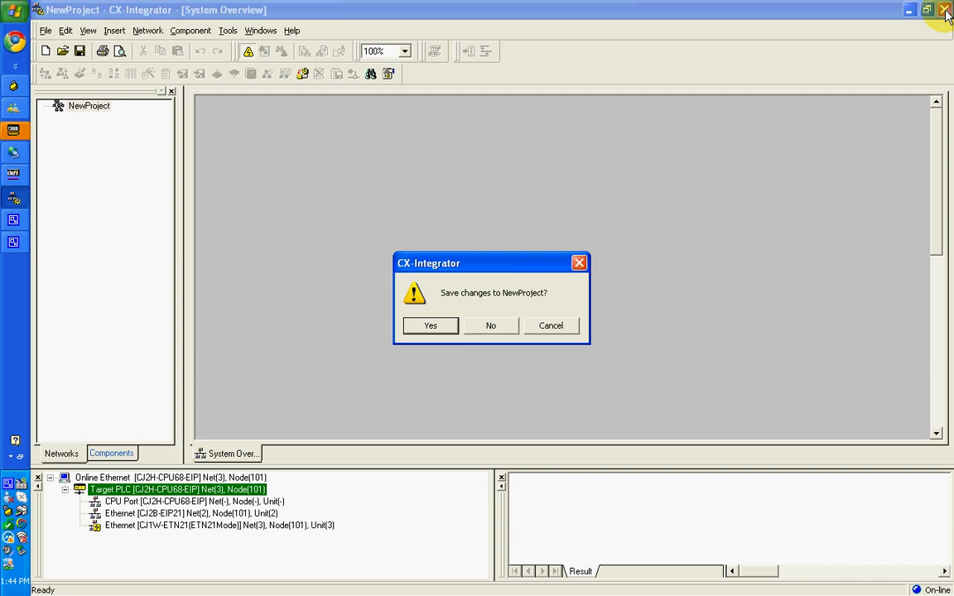
{"action": "left_click", "coordinate": [478, 329]}
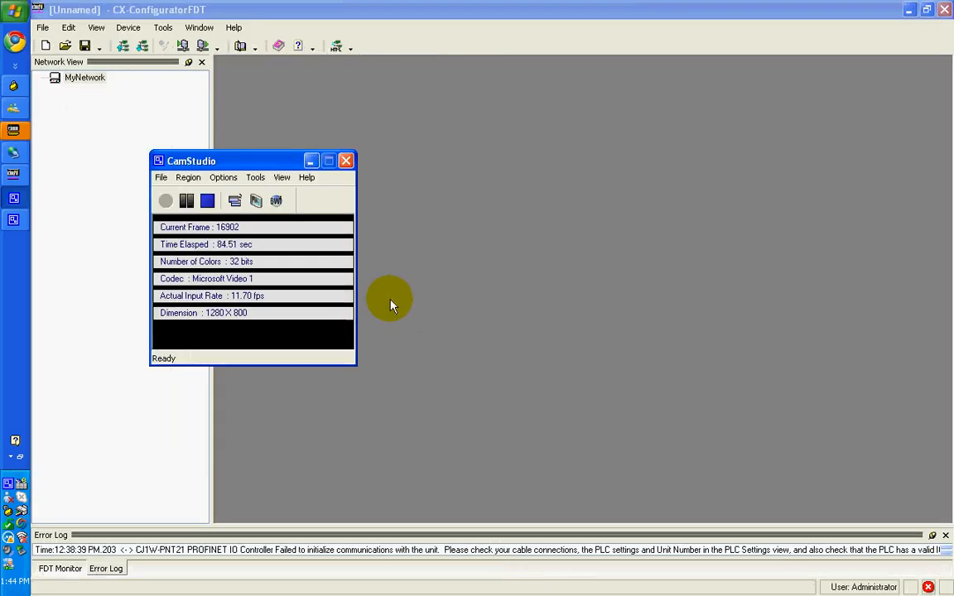
{"action": "left_click", "coordinate": [433, 303]}
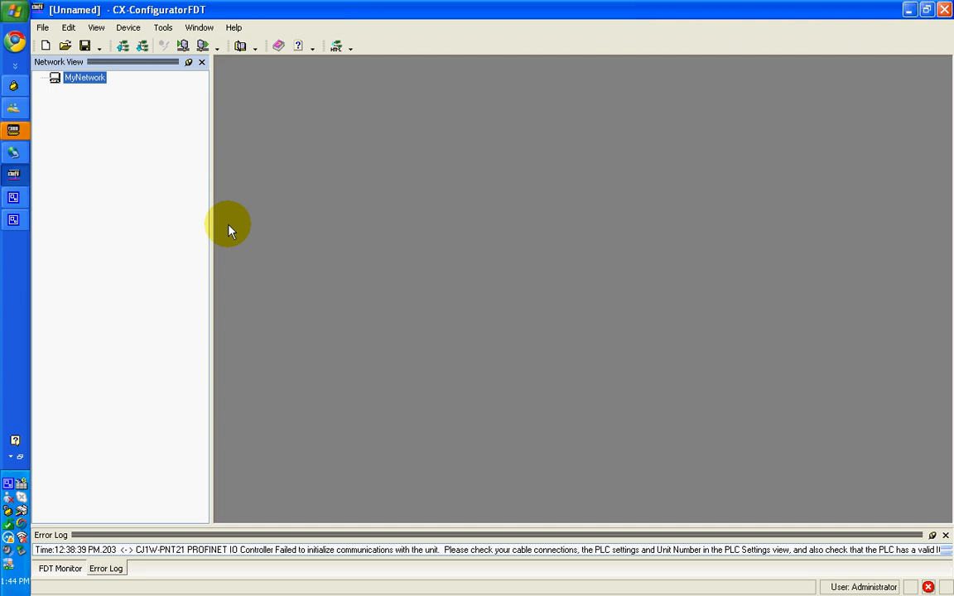
- Add a CJ1W-PNT21 PROFINET IO Controller to MyNetwork
{"action": "right_click", "coordinate": [71, 80]}
{"action": "left_click", "coordinate": [101, 89]}
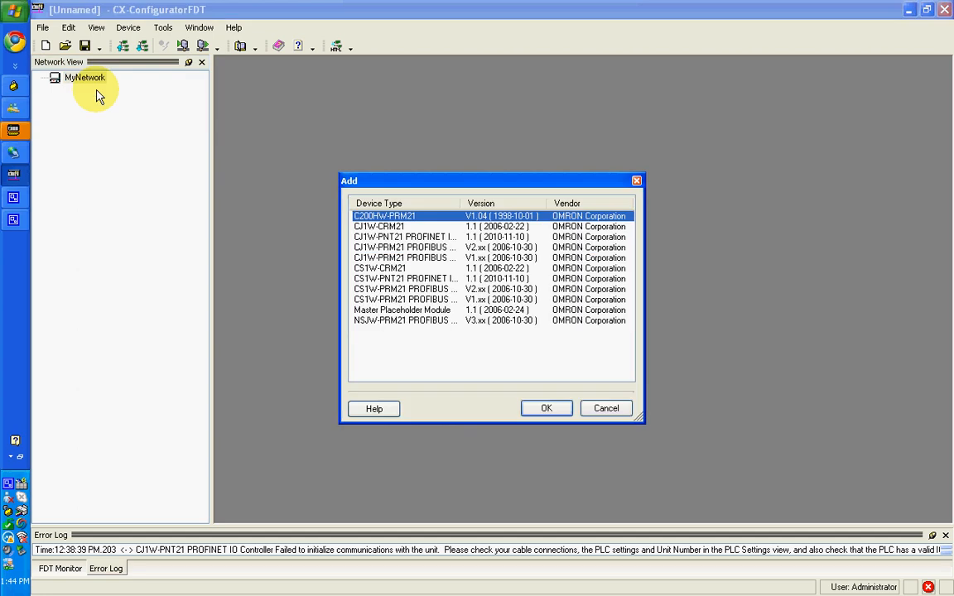
{"action": "left_click", "coordinate": [391, 238]}
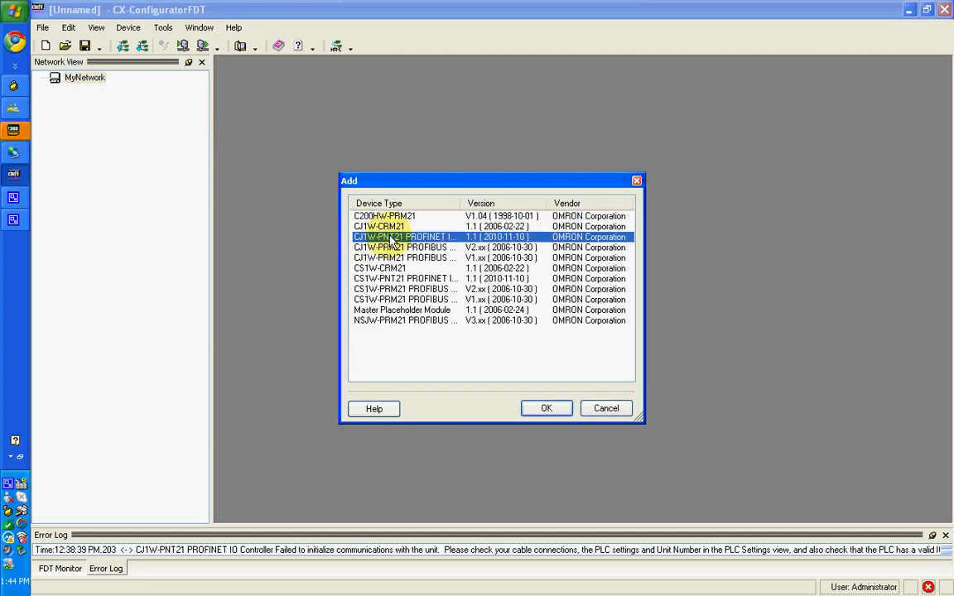
{"action": "left_click", "coordinate": [545, 411]}
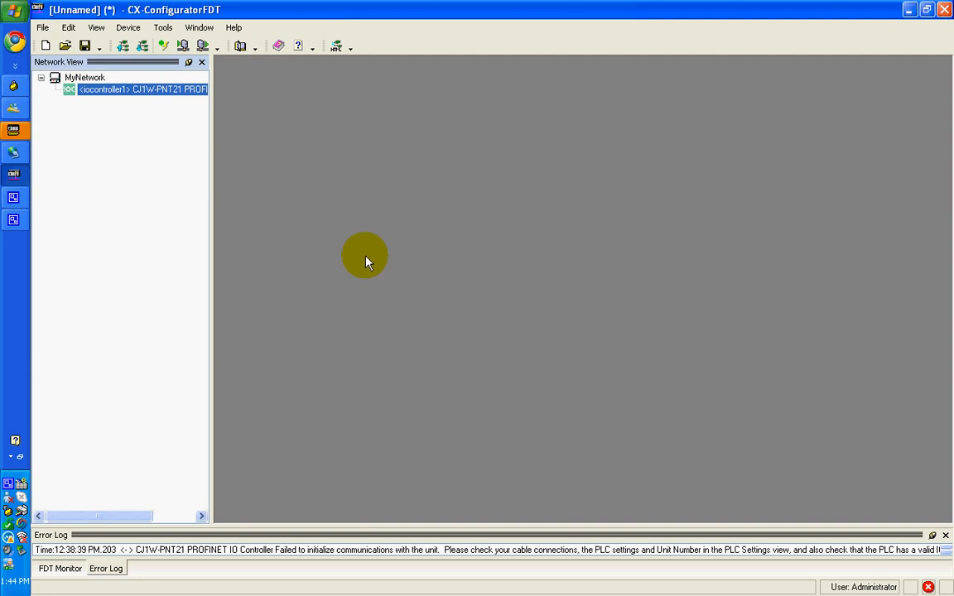
- Add two GRT1-PNT version 1.0 devices beneath the CJ1W-PNT21 PROFINET IO Controller
{"action": "right_click", "coordinate": [104, 91]}
{"action": "left_click", "coordinate": [114, 97]}
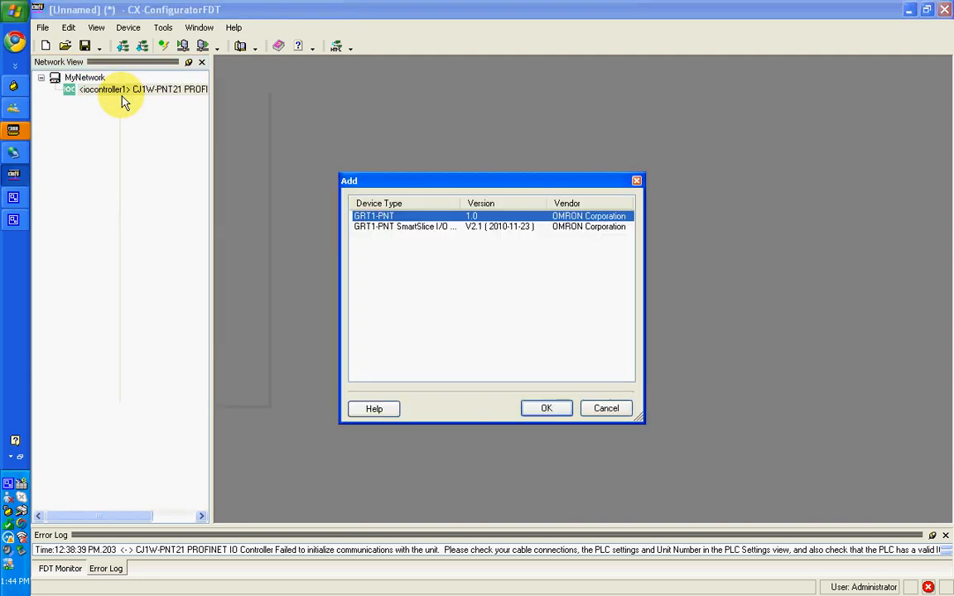
{"action": "left_click", "coordinate": [546, 408]}
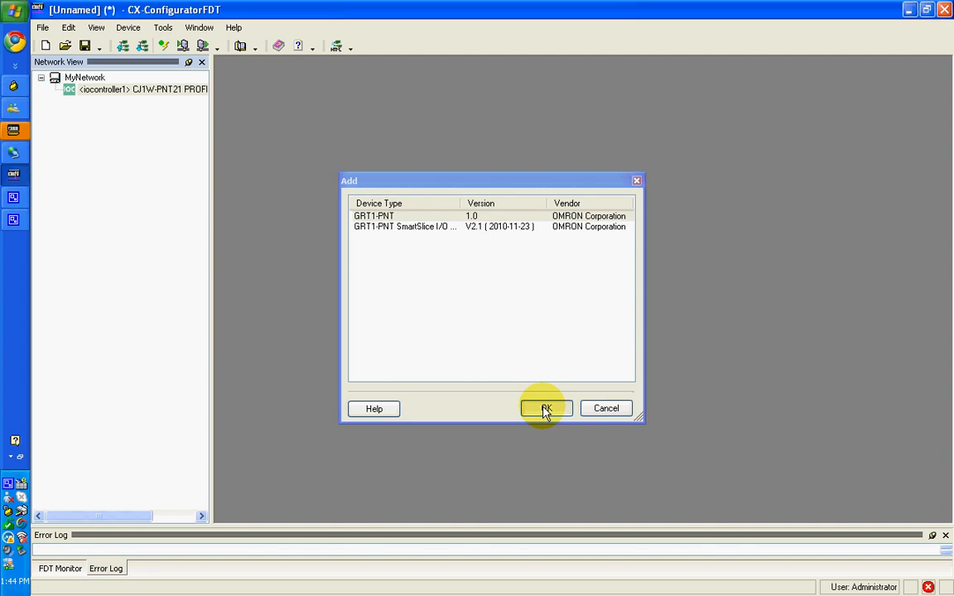
{"action": "right_click", "coordinate": [108, 89]}
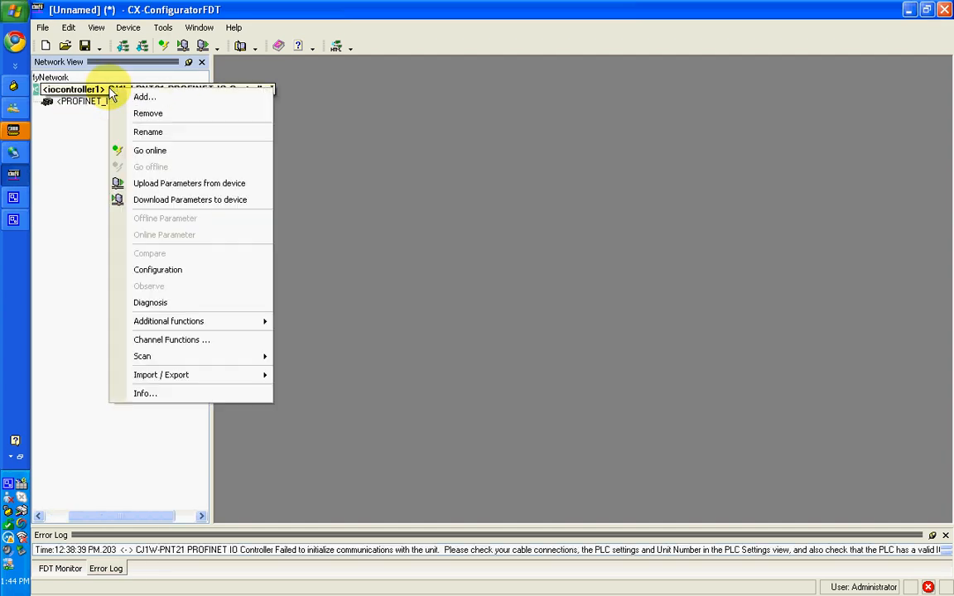
{"action": "left_click", "coordinate": [141, 98]}
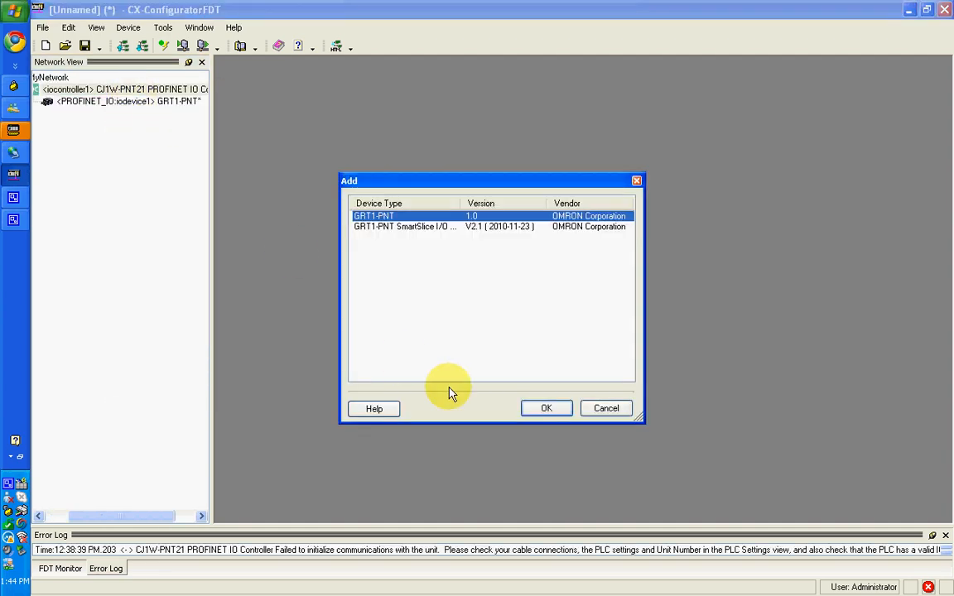
{"action": "left_click", "coordinate": [548, 409]}
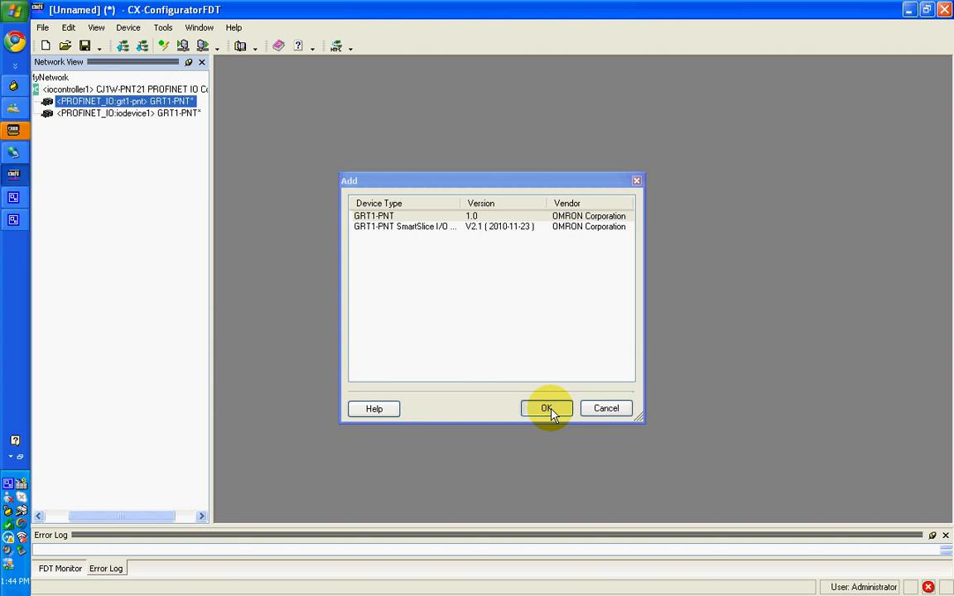
- Configure iodevice1 with two added modules, GRT1-OD4 in slot 1 and GRT1-ID4 in slot 2, and accept the configuration
{"action": "double_click", "coordinate": [91, 101]}
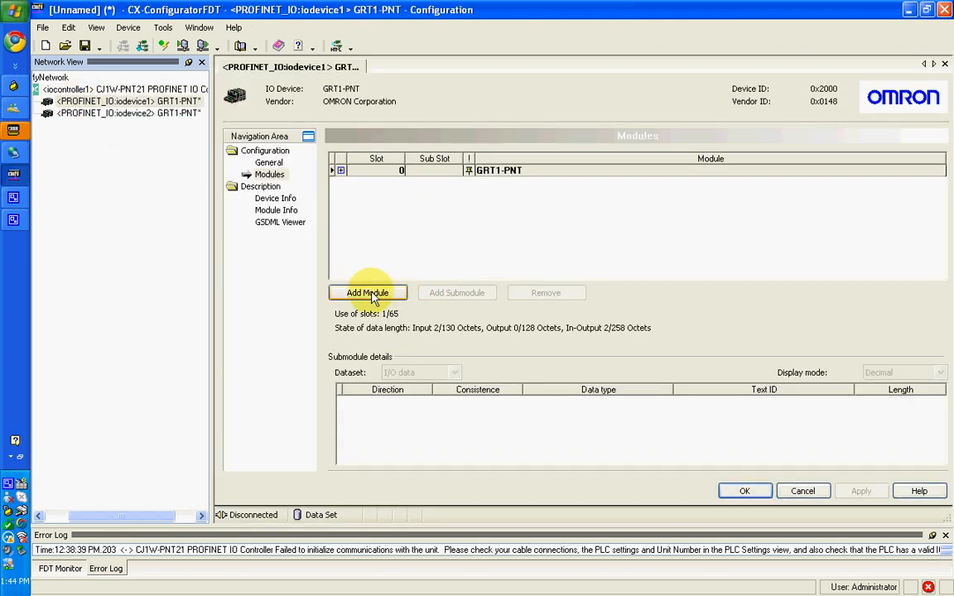
{"action": "left_click", "coordinate": [374, 294]}
{"action": "left_click", "coordinate": [370, 295]}
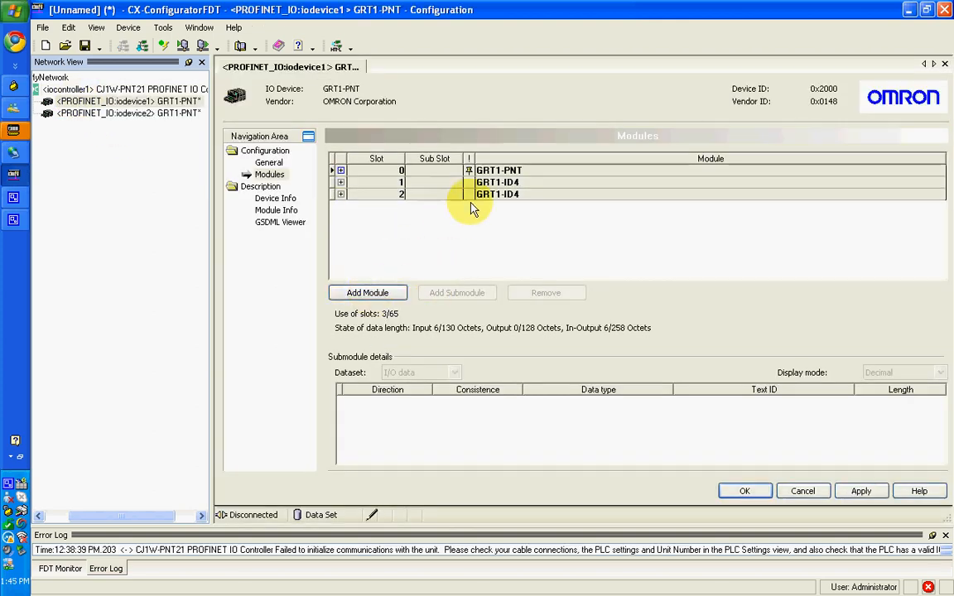
{"action": "left_click", "coordinate": [491, 187]}
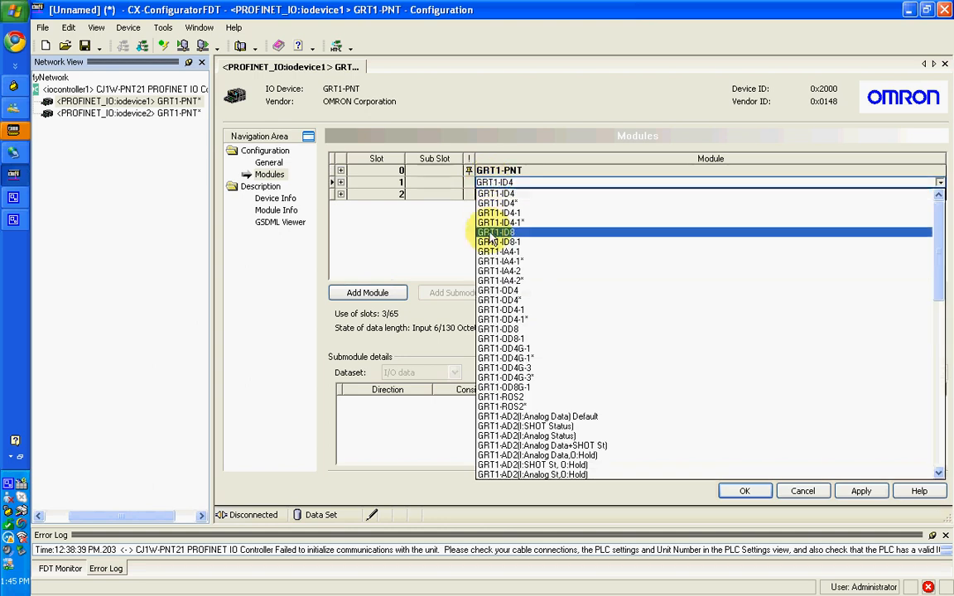
{"action": "left_click", "coordinate": [497, 290]}
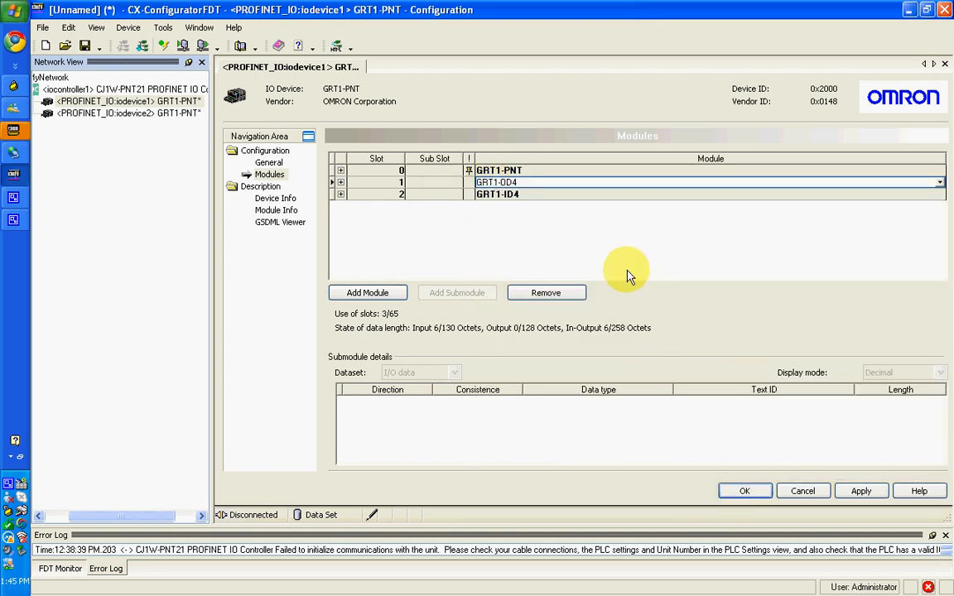
{"action": "left_click", "coordinate": [744, 492]}
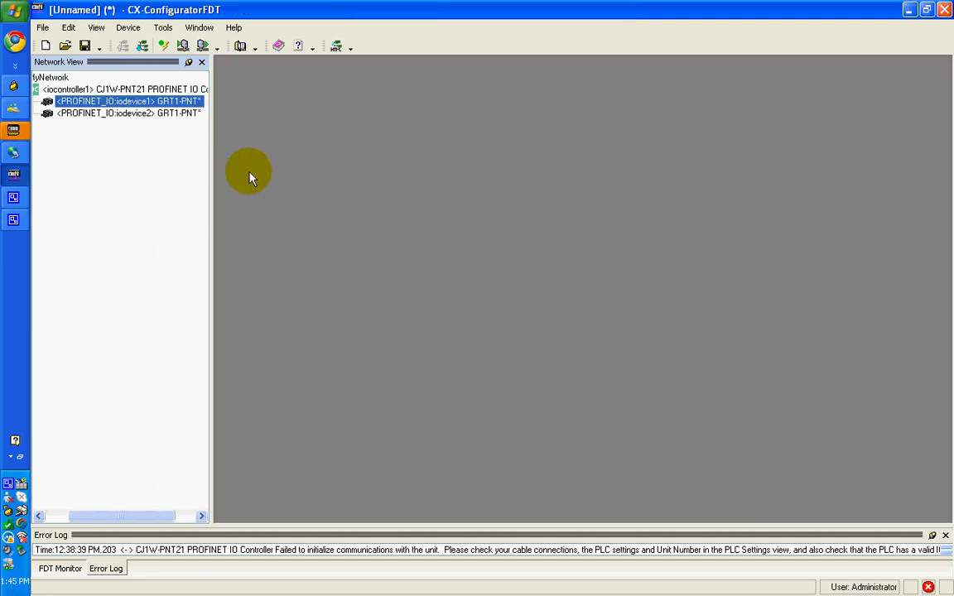
- Configure iodevice2 with two added modules, GRT1-OD4 in slot 1 and GRT1-ID4 in slot 2, and accept the configuration
{"action": "double_click", "coordinate": [128, 114]}
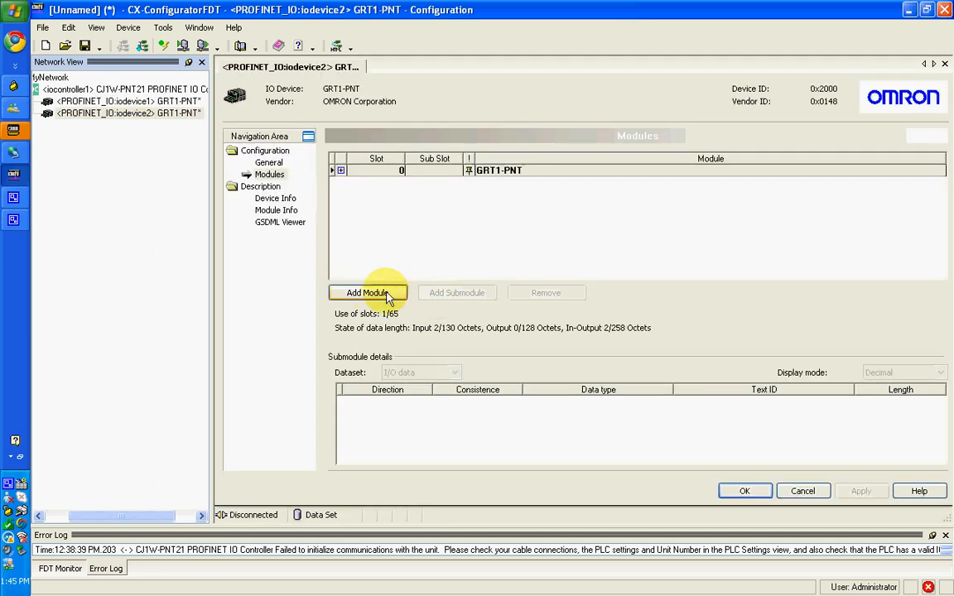
{"action": "left_click", "coordinate": [366, 294]}
{"action": "left_click", "coordinate": [369, 295]}
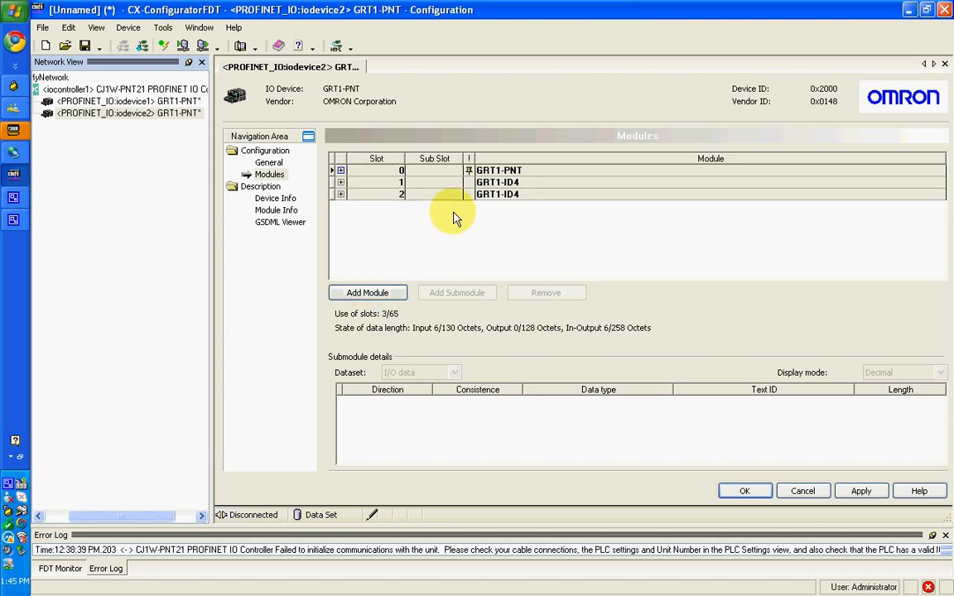
{"action": "left_click", "coordinate": [490, 184]}
{"action": "left_click", "coordinate": [491, 186]}
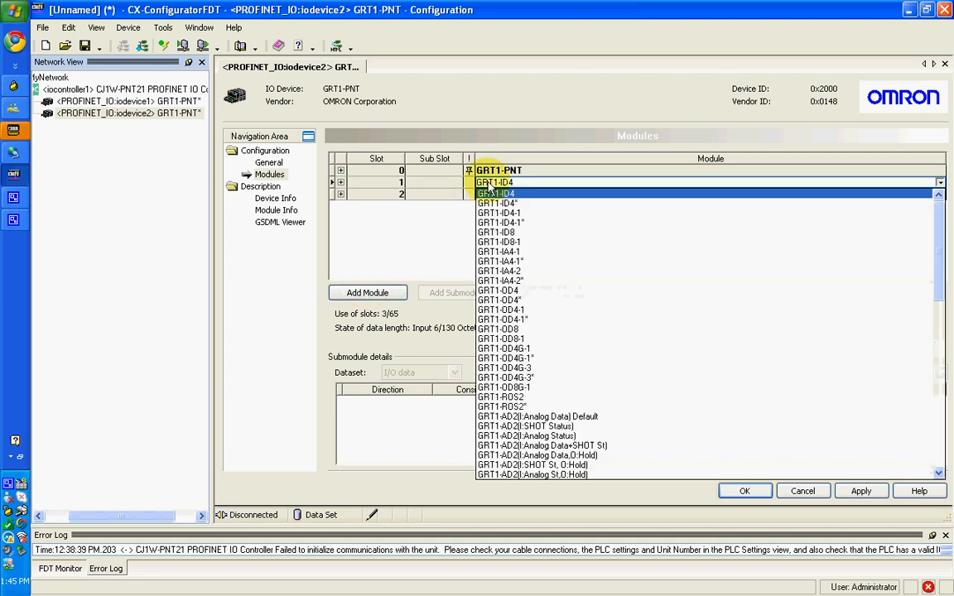
{"action": "left_click", "coordinate": [498, 292]}
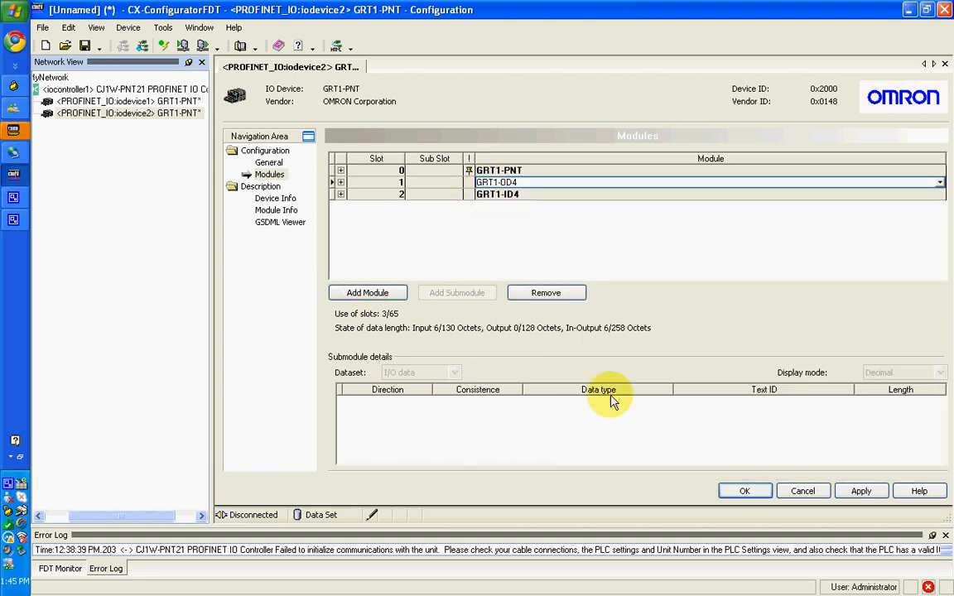
{"action": "left_click", "coordinate": [745, 491]}
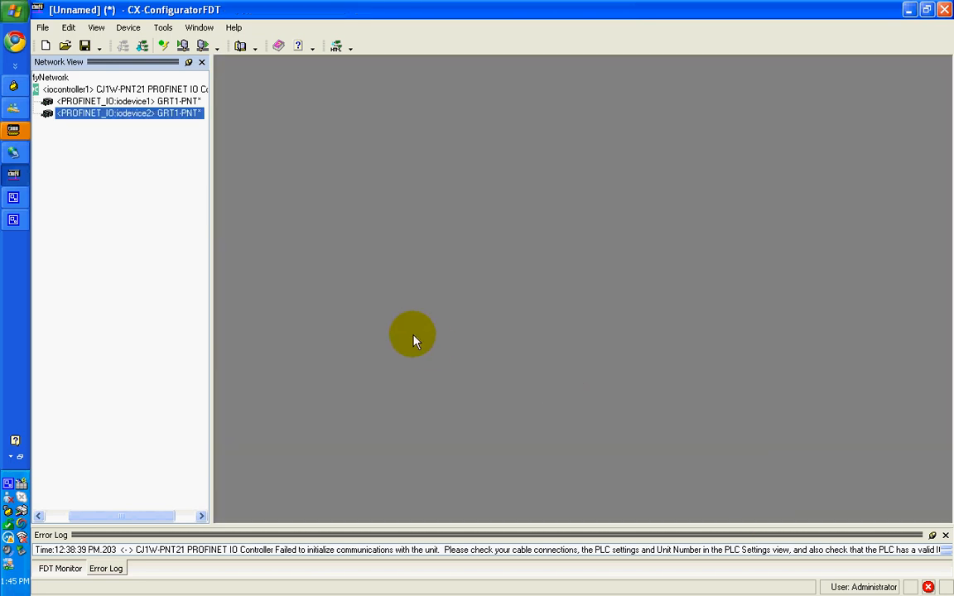
- Open the CJ1W-PNT21 IO Controller configuration and scan the network for online devices, stopping the scan once devices are listed
{"action": "double_click", "coordinate": [94, 90]}
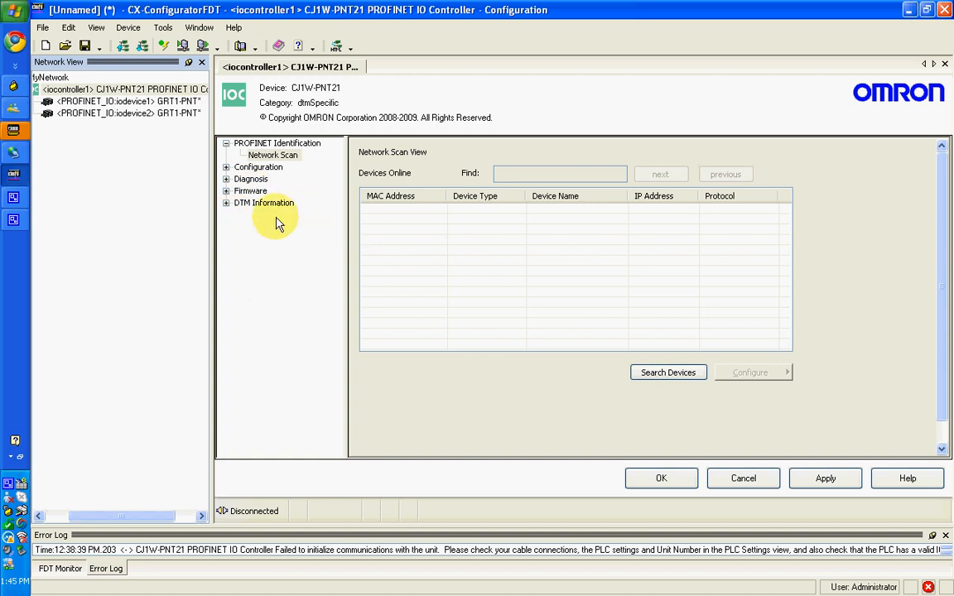
{"action": "left_click", "coordinate": [226, 169]}
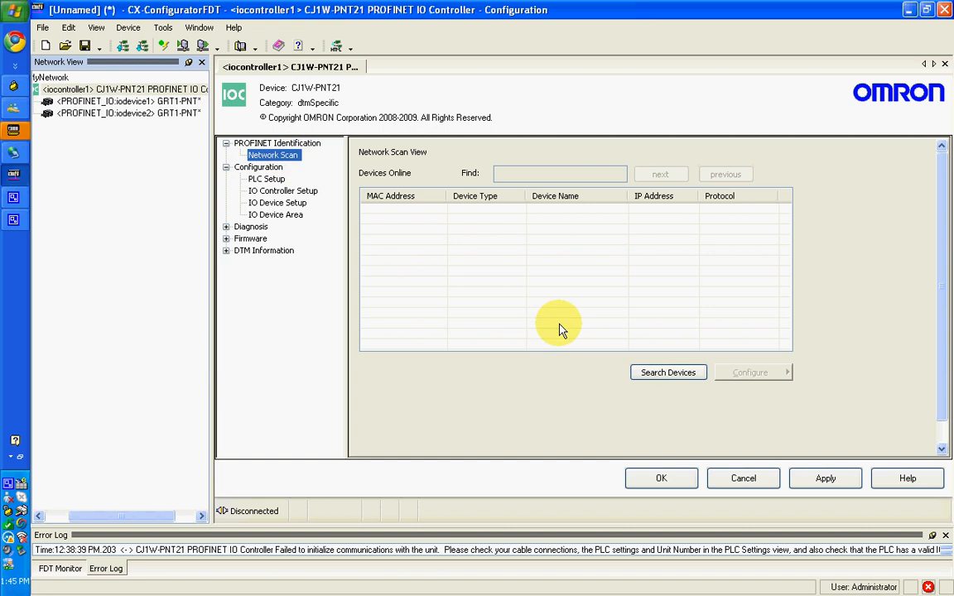
{"action": "left_click", "coordinate": [658, 378]}
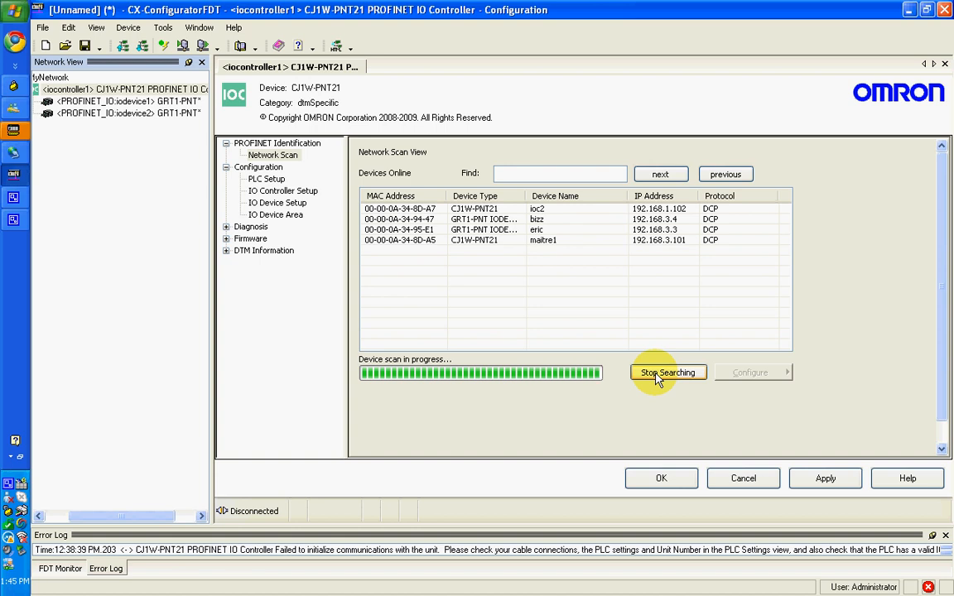
{"action": "left_click", "coordinate": [658, 376]}
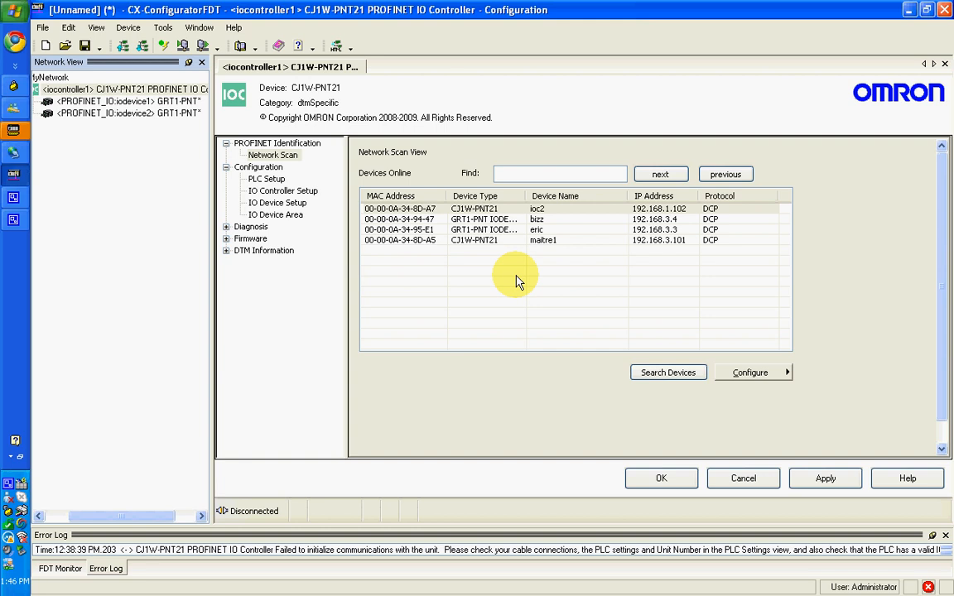
- Send the identification signal to the GRT1-PNT device named bizz in the network scan list
{"action": "left_click", "coordinate": [458, 220]}
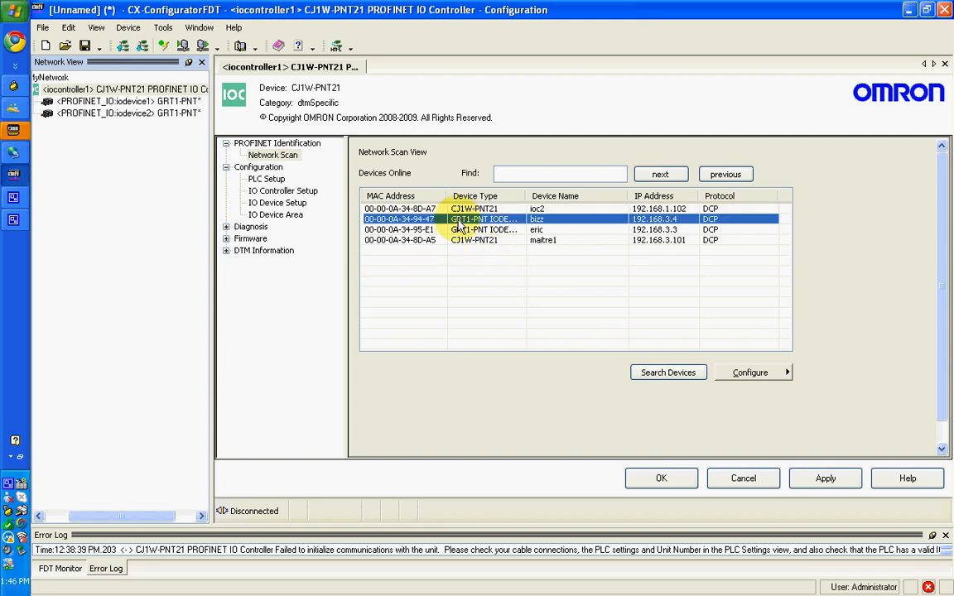
{"action": "left_click", "coordinate": [458, 229]}
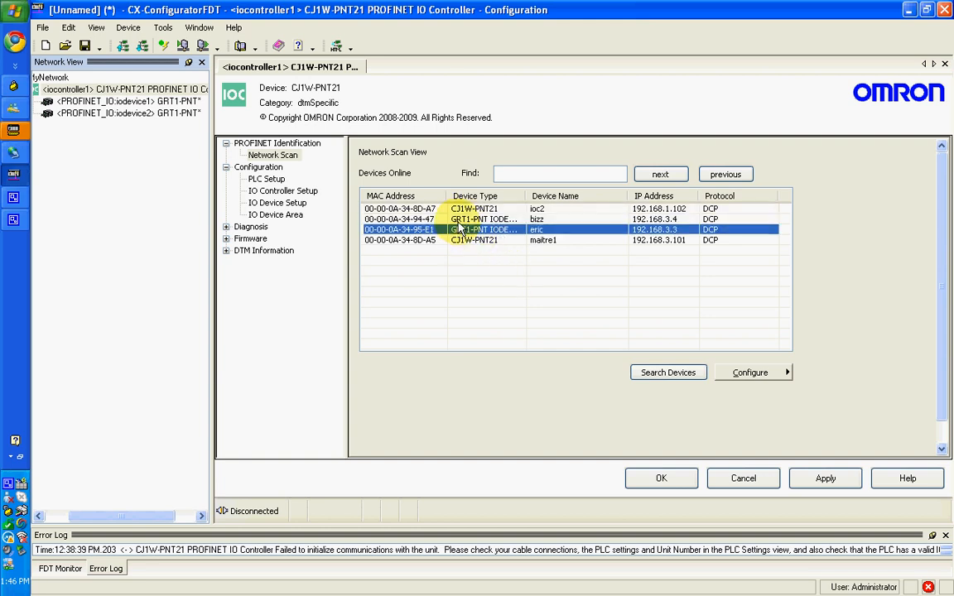
{"action": "key", "text": "Up"}
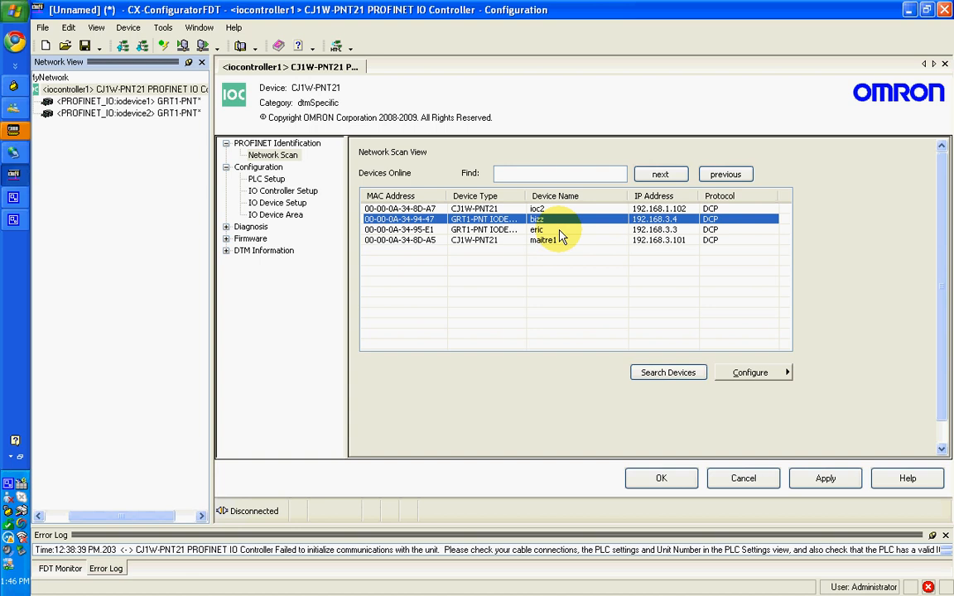
{"action": "left_click", "coordinate": [749, 374]}
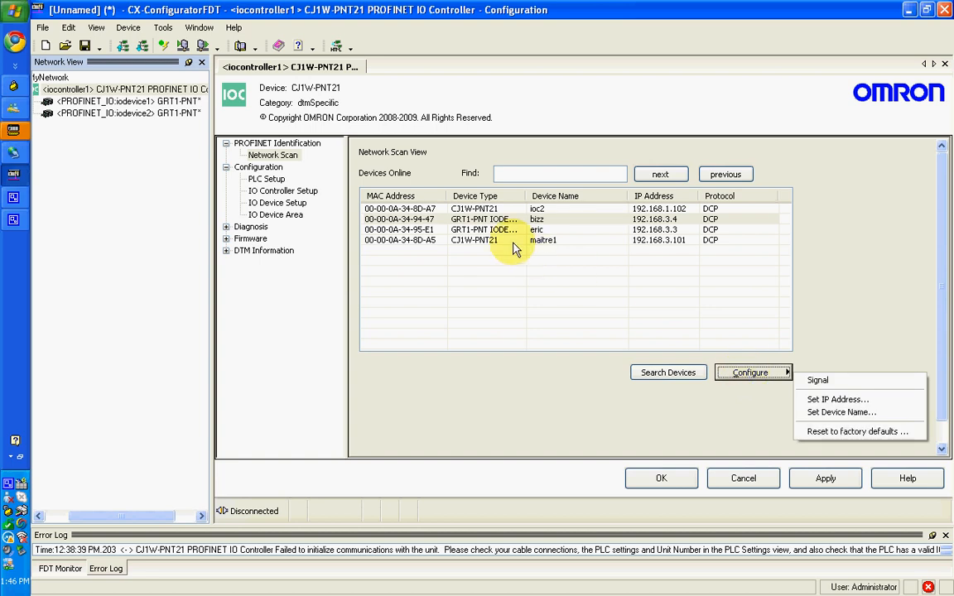
{"action": "left_click", "coordinate": [813, 382]}
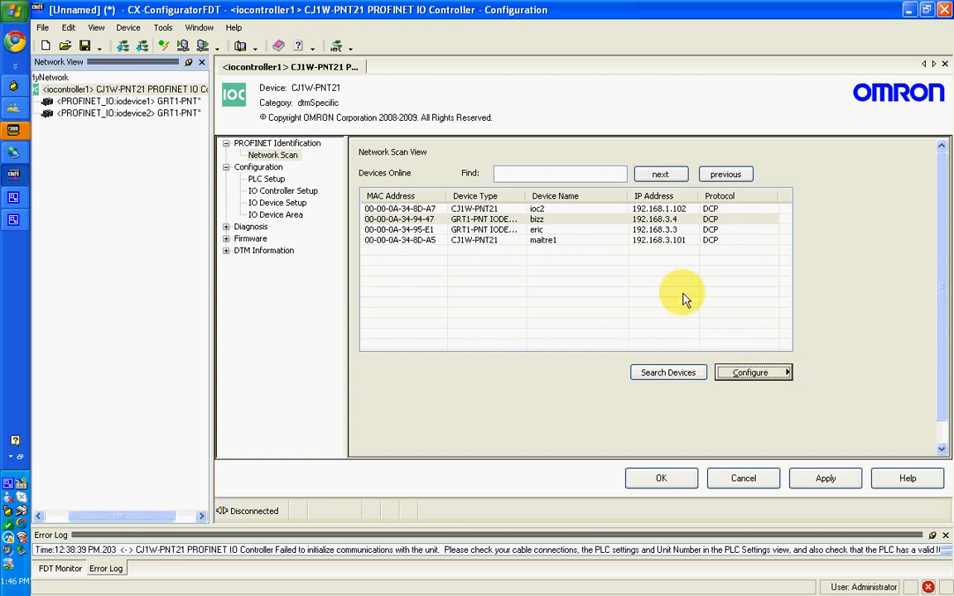
- Confirm the static IP address 192.168.3.4 and subnet mask 255.255.255.0 for the scanned device bizz
{"action": "left_click", "coordinate": [544, 219]}
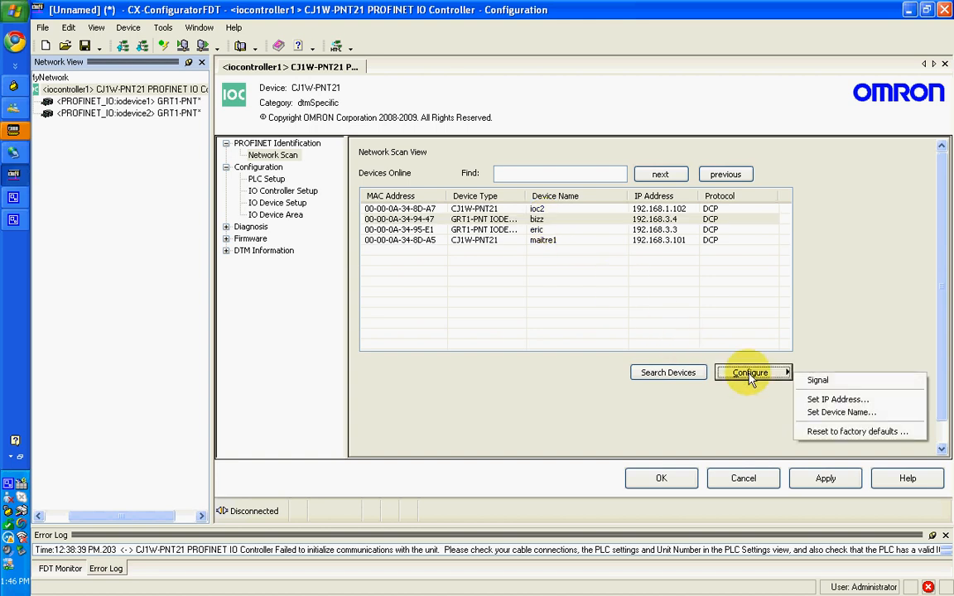
{"action": "left_click", "coordinate": [815, 404]}
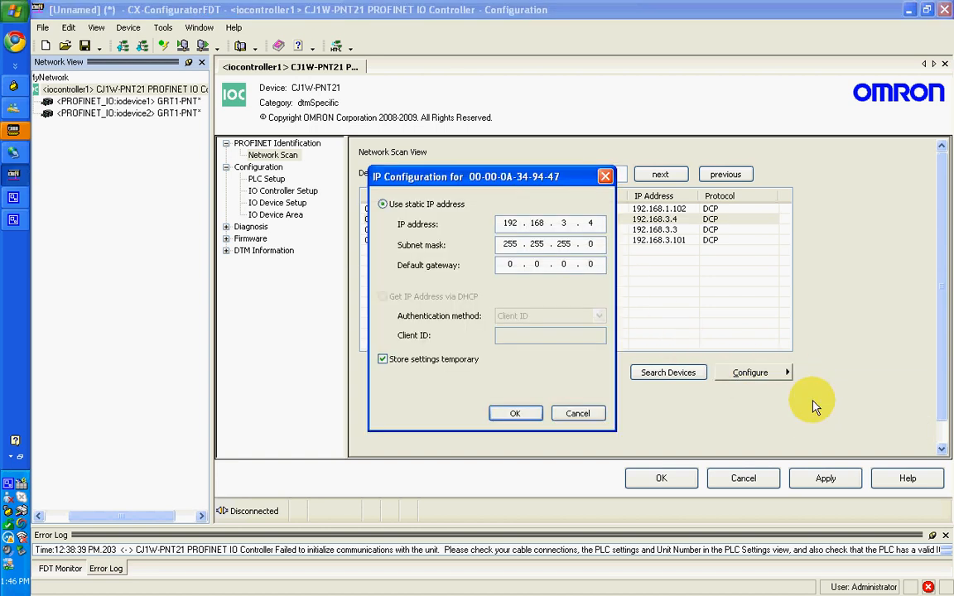
{"action": "left_click", "coordinate": [383, 359]}
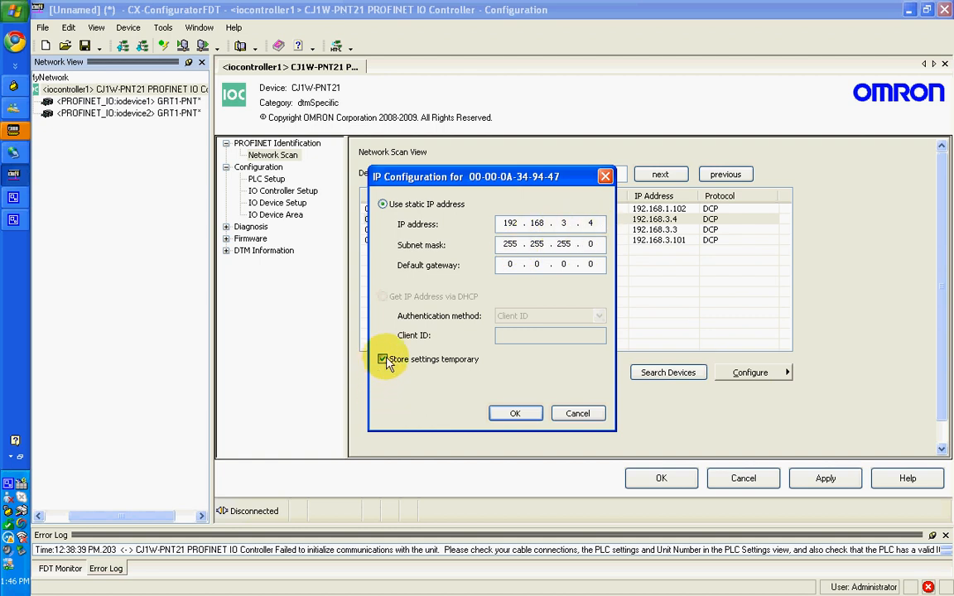
{"action": "left_click", "coordinate": [515, 414]}
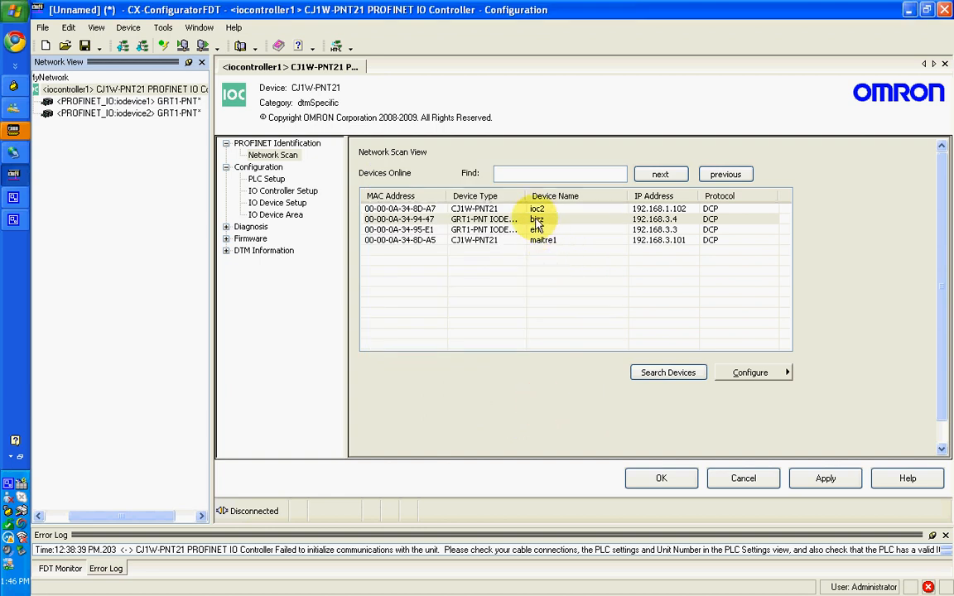
- Confirm bizz as the station name of the GRT1-PNT device at 192.168.3.4, and select the device eric
{"action": "left_click", "coordinate": [755, 374]}
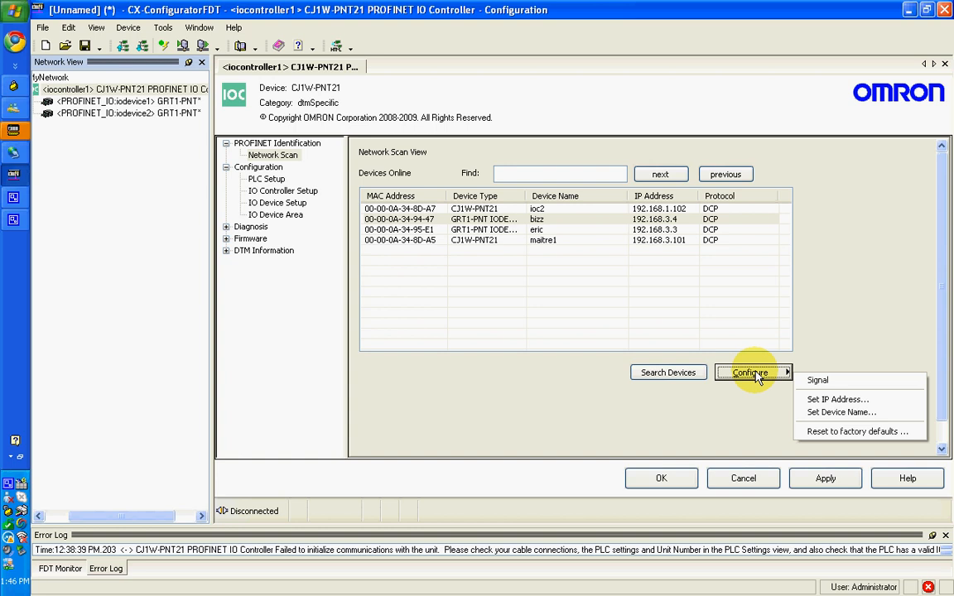
{"action": "left_click", "coordinate": [832, 411]}
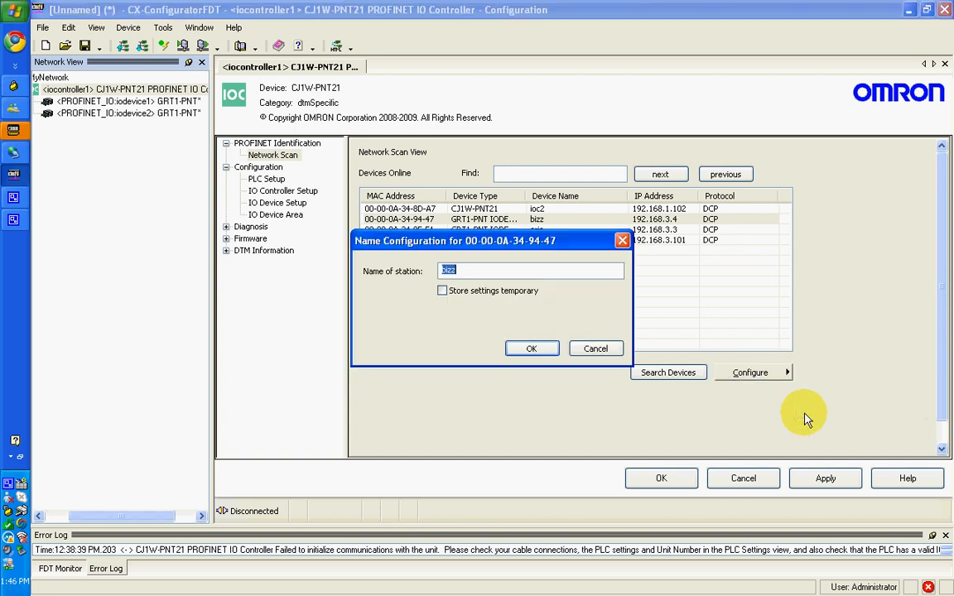
{"action": "left_click", "coordinate": [526, 349]}
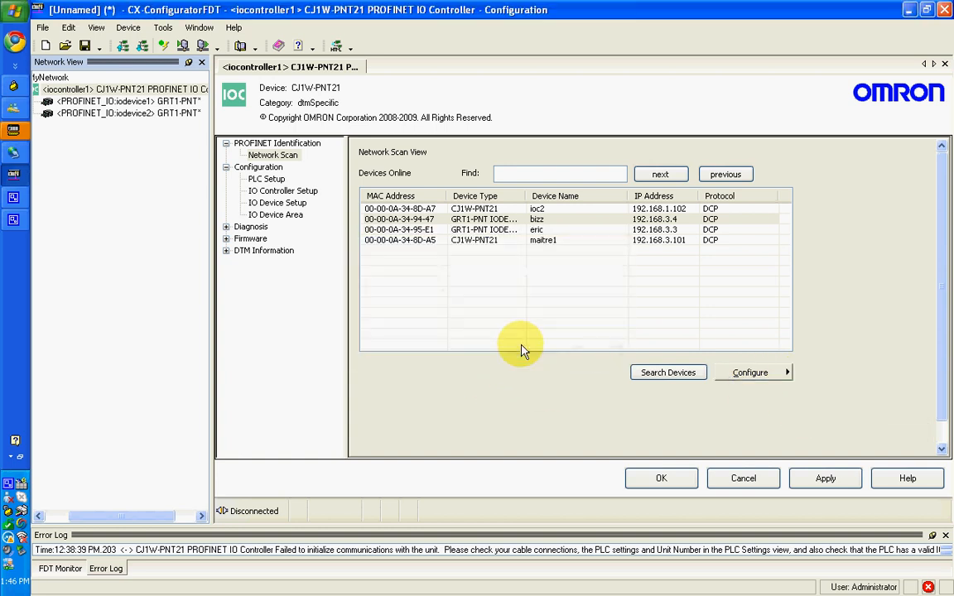
{"action": "left_click", "coordinate": [540, 231]}
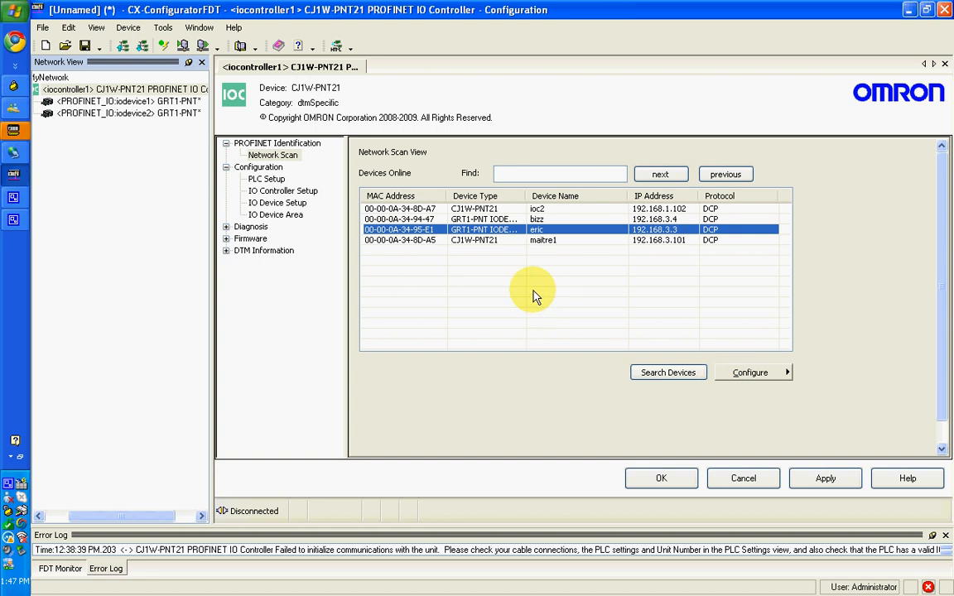
- Configure the PLC communication with device type CJ2H and network type USB, choose its CPU type, and accept the settings
{"action": "left_click", "coordinate": [268, 180]}
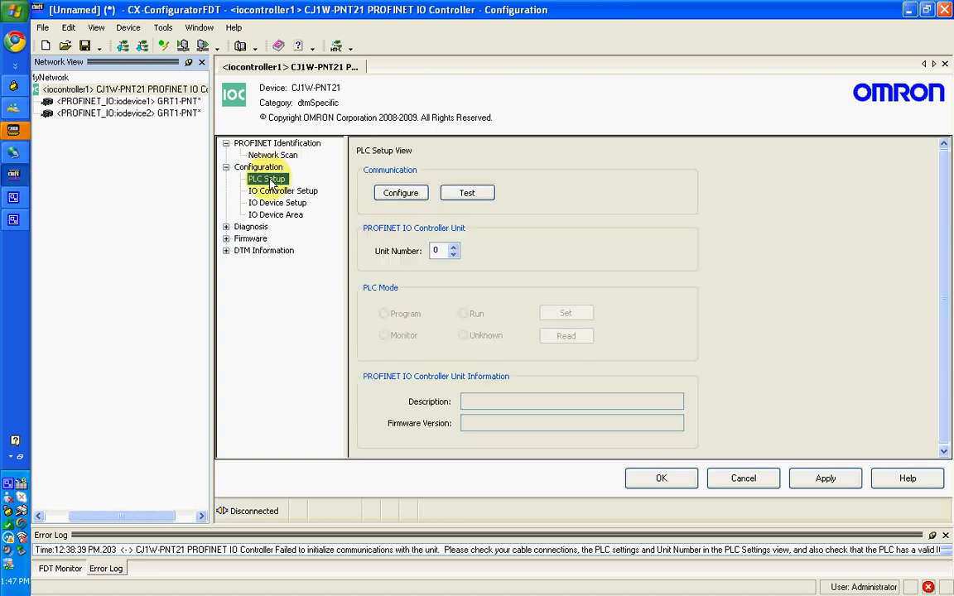
{"action": "left_click", "coordinate": [403, 196]}
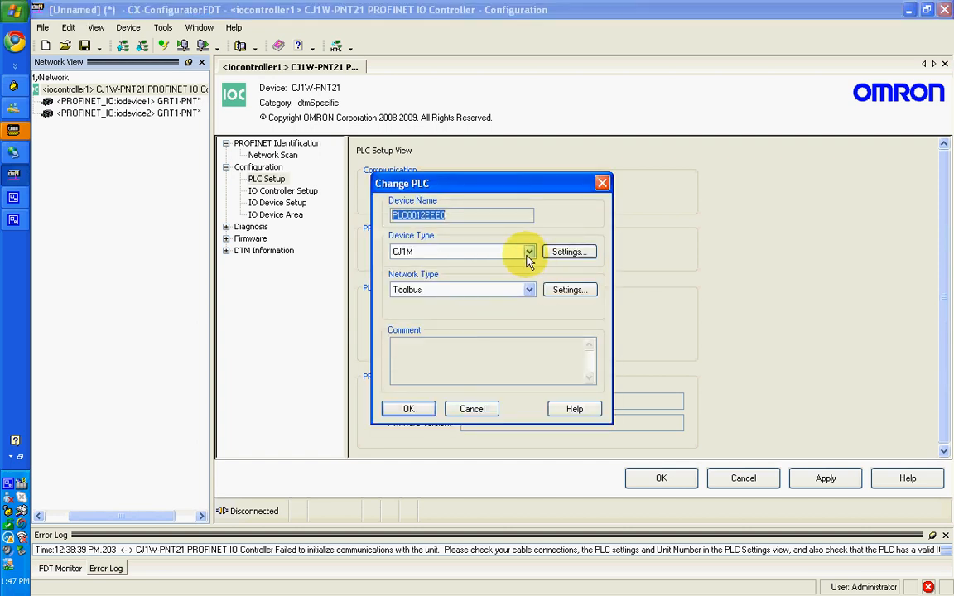
{"action": "left_click", "coordinate": [529, 252]}
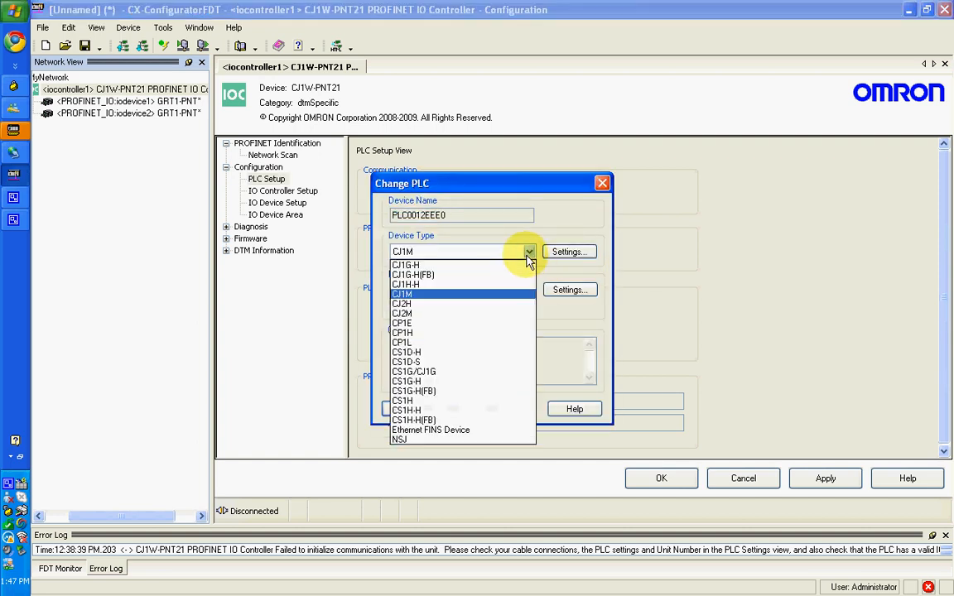
{"action": "left_click", "coordinate": [495, 305]}
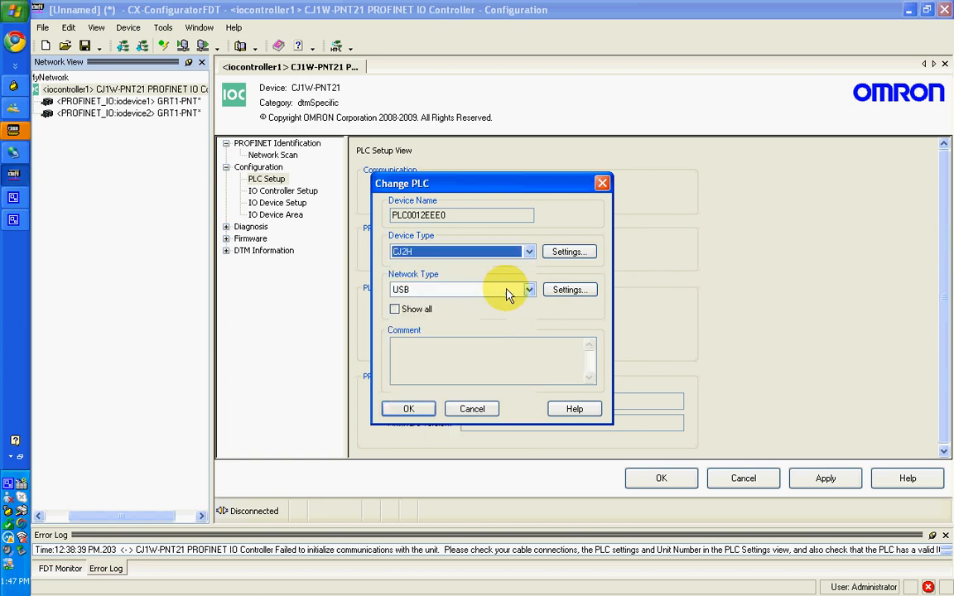
{"action": "left_click", "coordinate": [560, 253]}
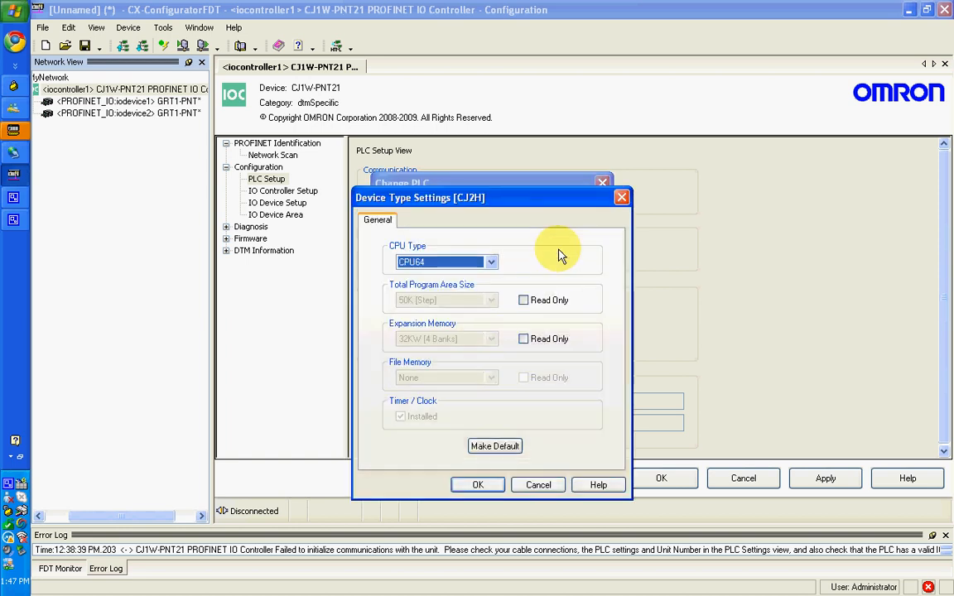
{"action": "left_click", "coordinate": [491, 261]}
{"action": "left_click", "coordinate": [419, 364]}
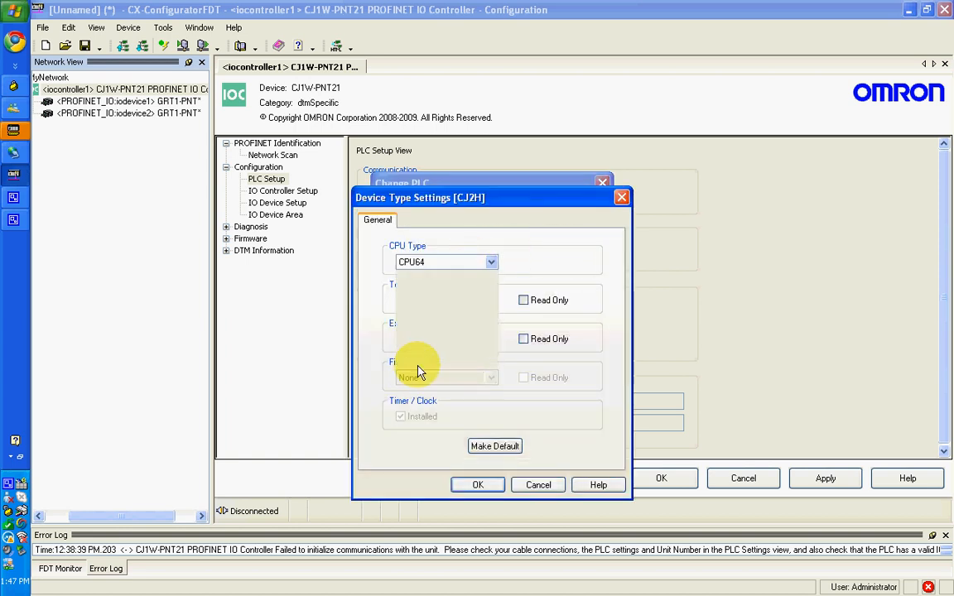
{"action": "left_click", "coordinate": [478, 486]}
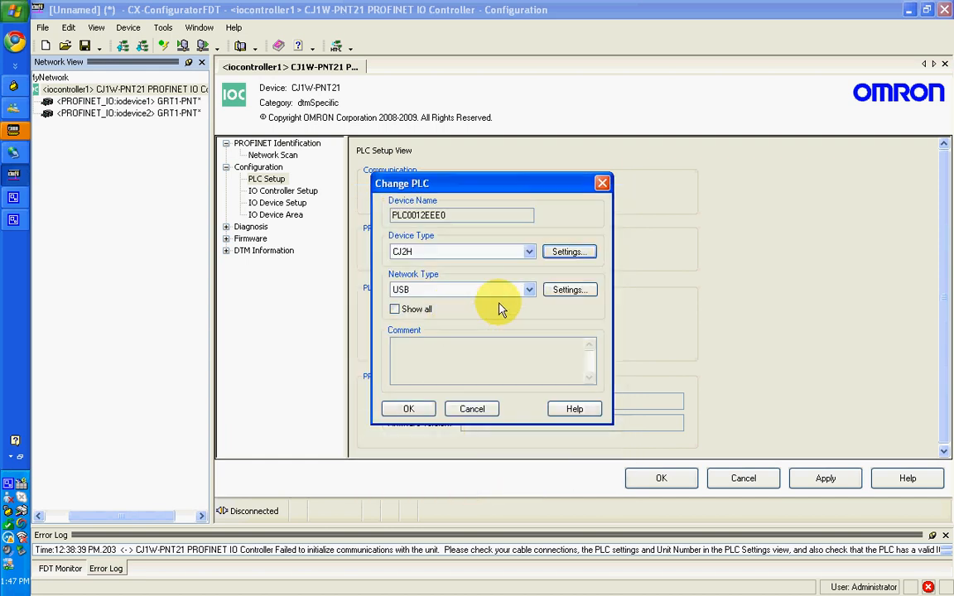
{"action": "left_click", "coordinate": [405, 409]}
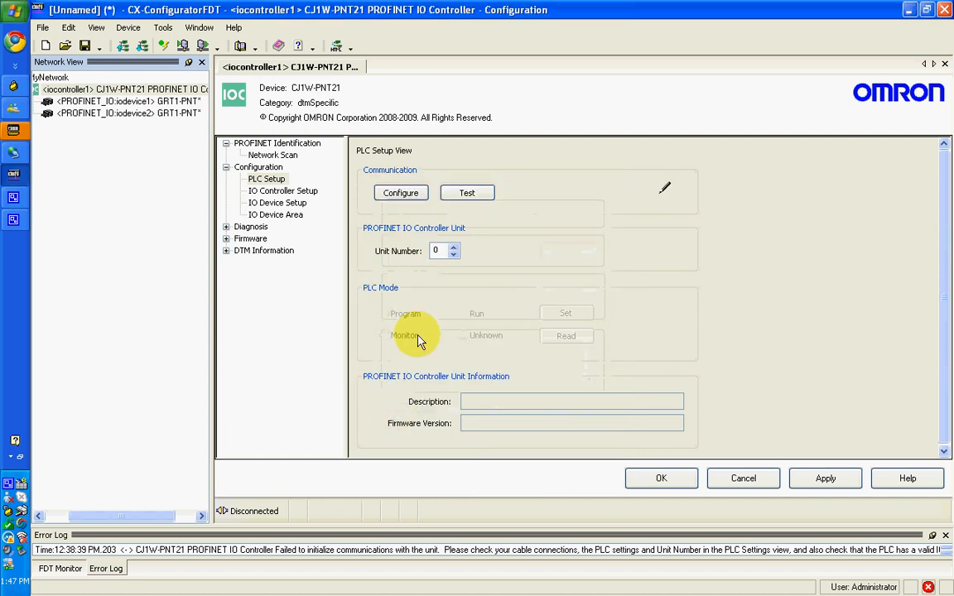
- Set the PROFINET IO Controller unit number to 1, test the communication, and apply the changes while switching to IO Controller Setup
{"action": "left_click", "coordinate": [454, 247]}
{"action": "left_click", "coordinate": [460, 194]}
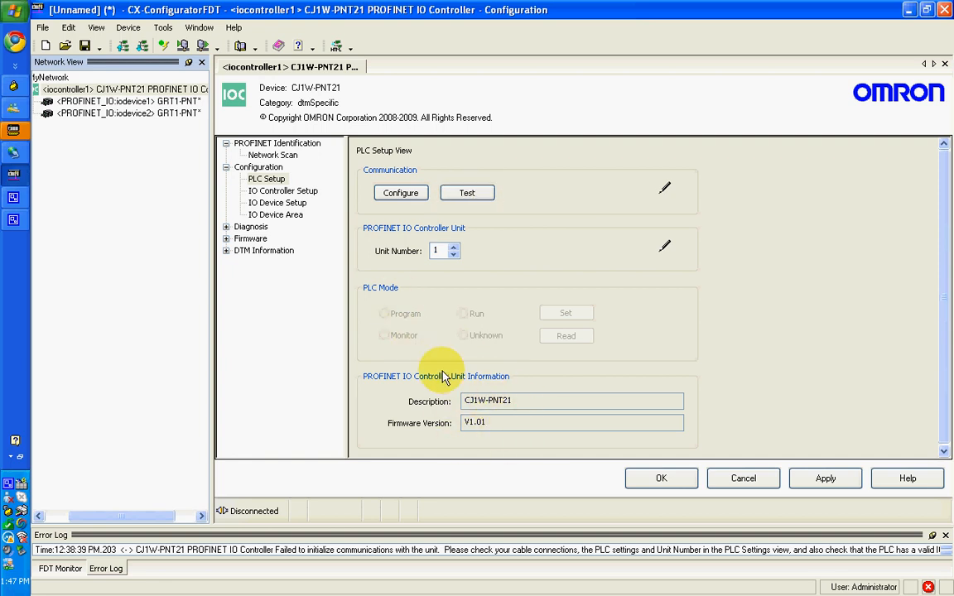
{"action": "left_click", "coordinate": [280, 201]}
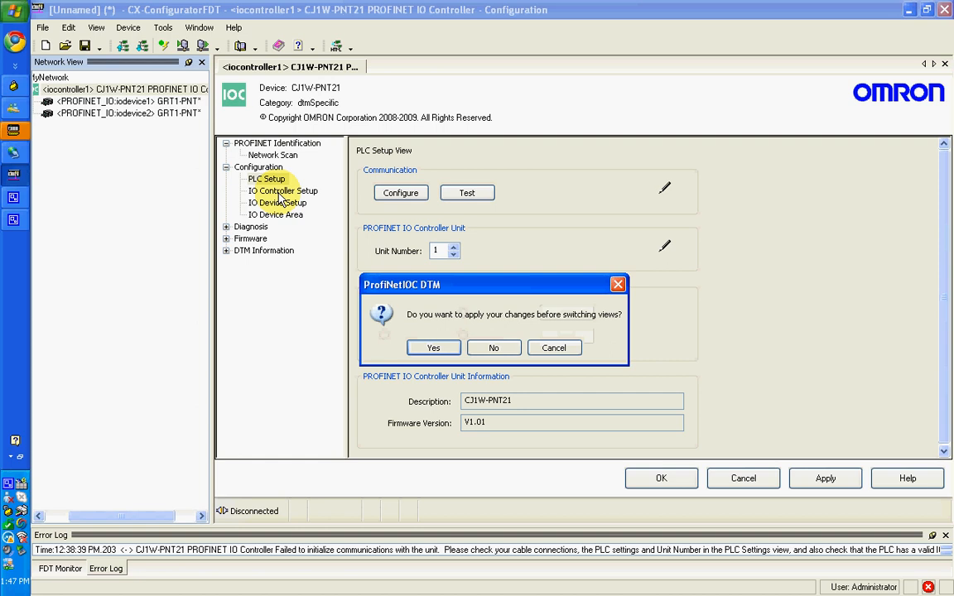
{"action": "left_click", "coordinate": [439, 348]}
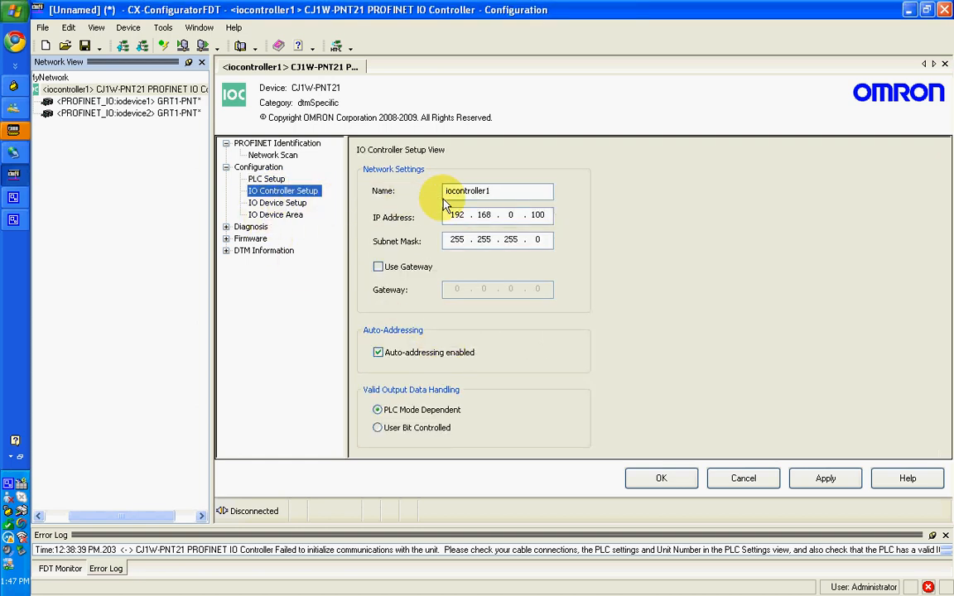
- Set the IO controller's IP address to 192.168.3.101 and valid output data handling to User Bit Controlled, and apply the settings
{"action": "left_click", "coordinate": [513, 214]}
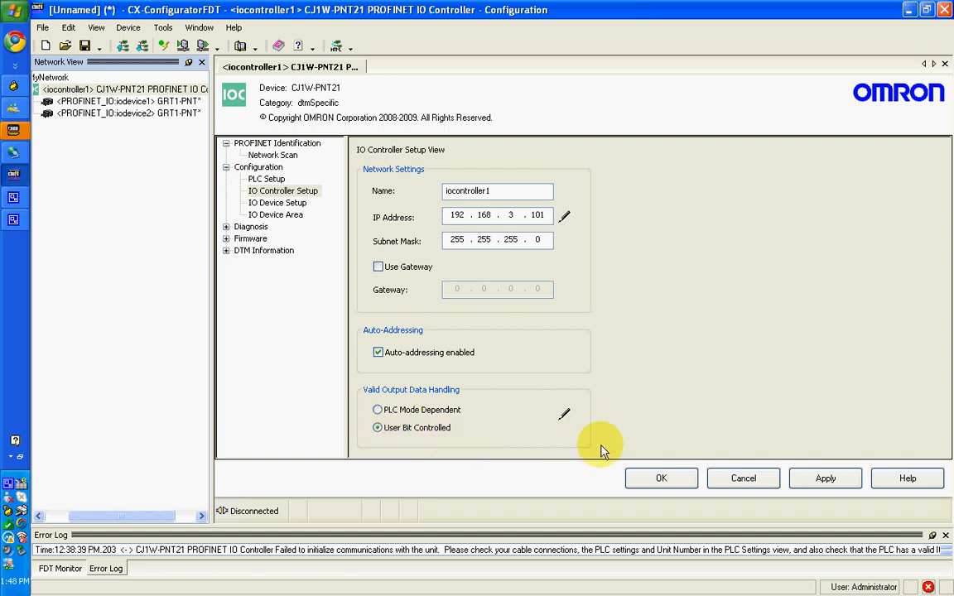
{"action": "left_click", "coordinate": [796, 487]}
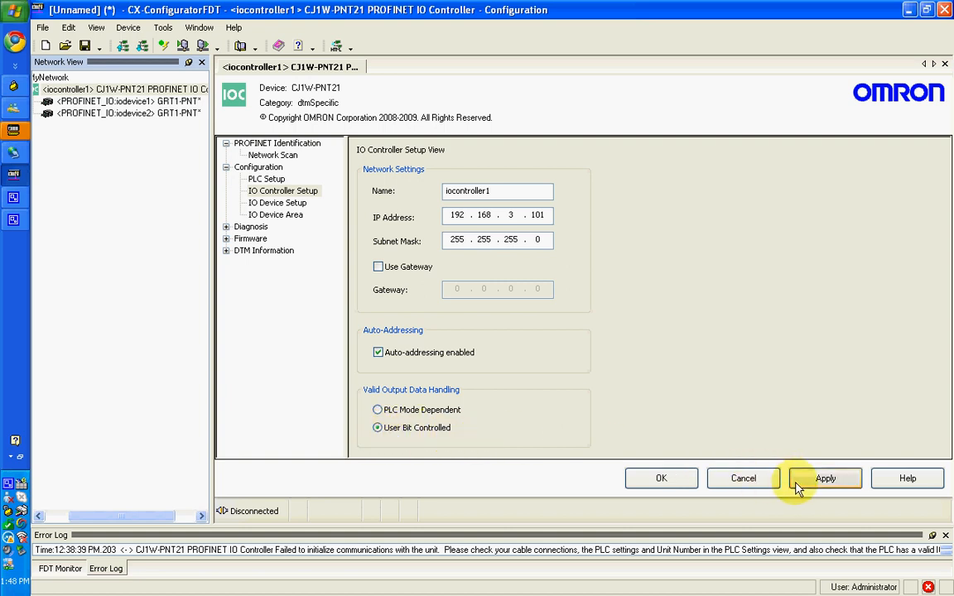
- In IO Device Setup, name device 1 eric and set its IP address to 192.168.3.3
{"action": "left_click", "coordinate": [267, 204]}
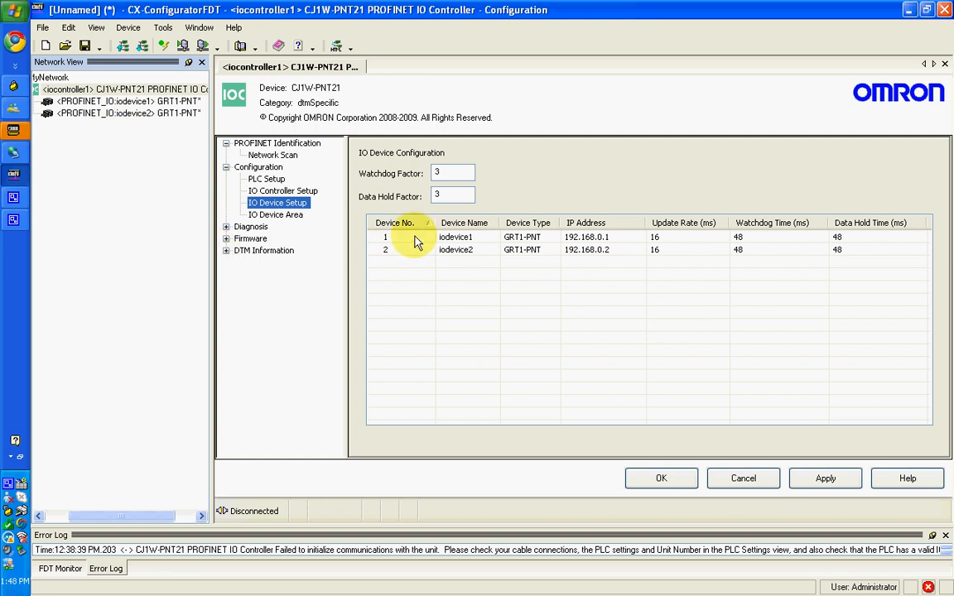
{"action": "left_click", "coordinate": [454, 237]}
{"action": "right_click", "coordinate": [445, 240]}
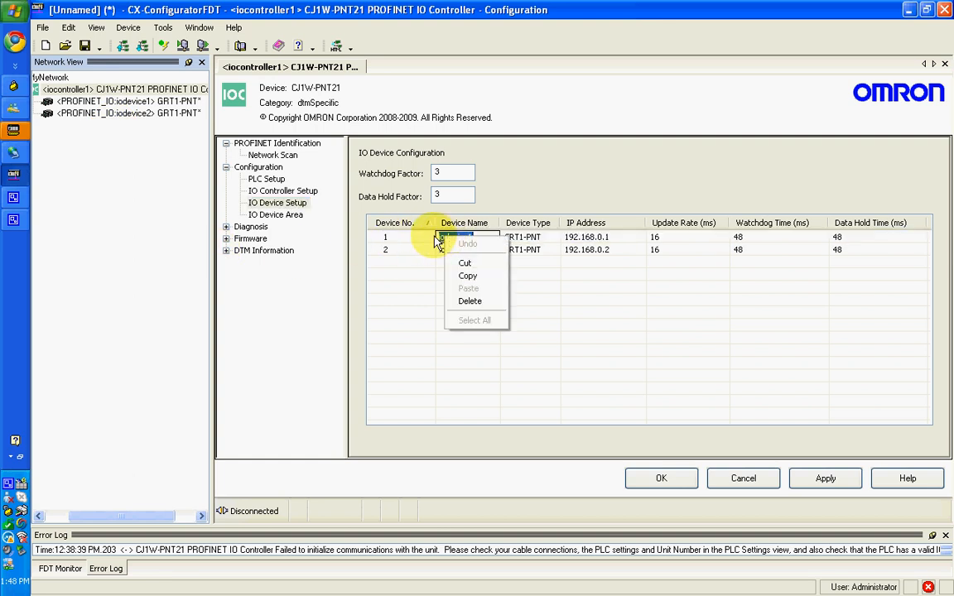
{"action": "left_click", "coordinate": [441, 240]}
{"action": "left_click_drag", "start_coordinate": [441, 239], "coordinate": [514, 240]}
{"action": "type", "text": "eric"}
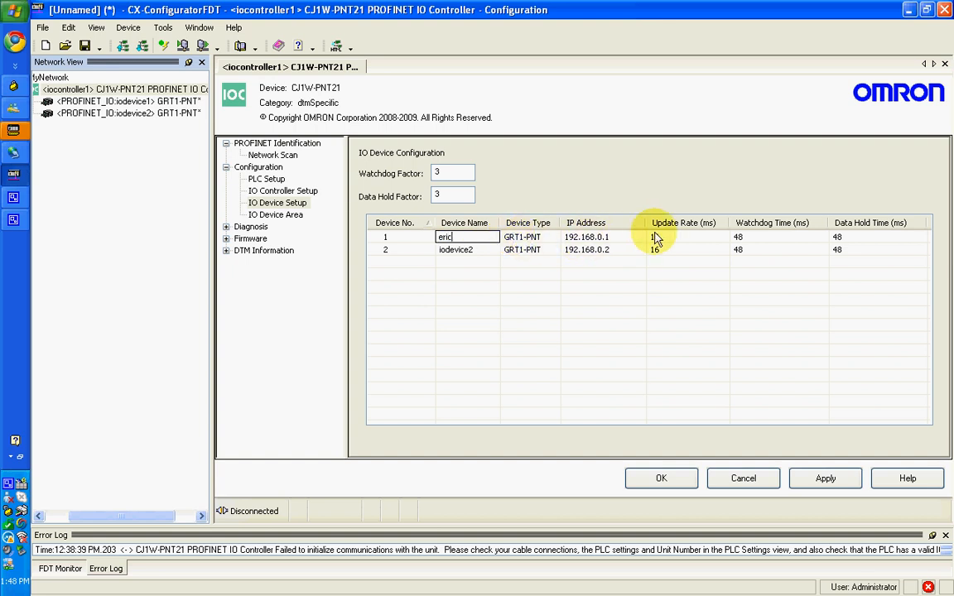
{"action": "left_click", "coordinate": [609, 240]}
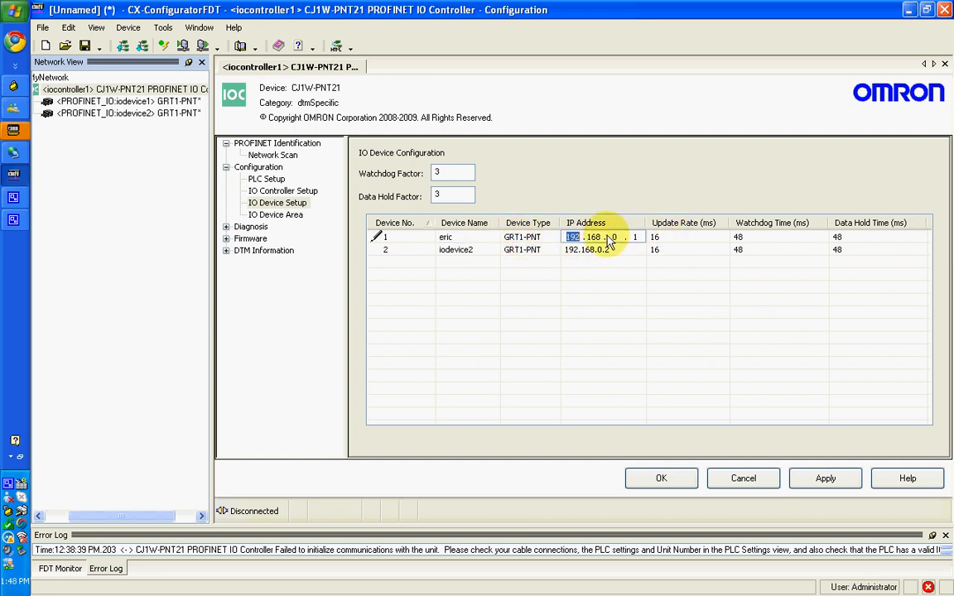
{"action": "left_click", "coordinate": [620, 241]}
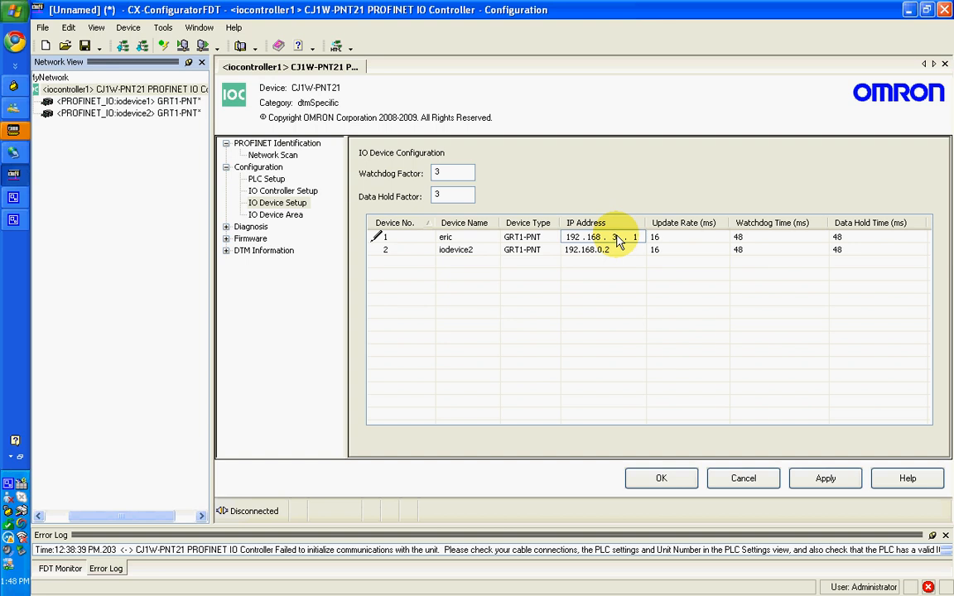
{"action": "key", "text": "Return"}
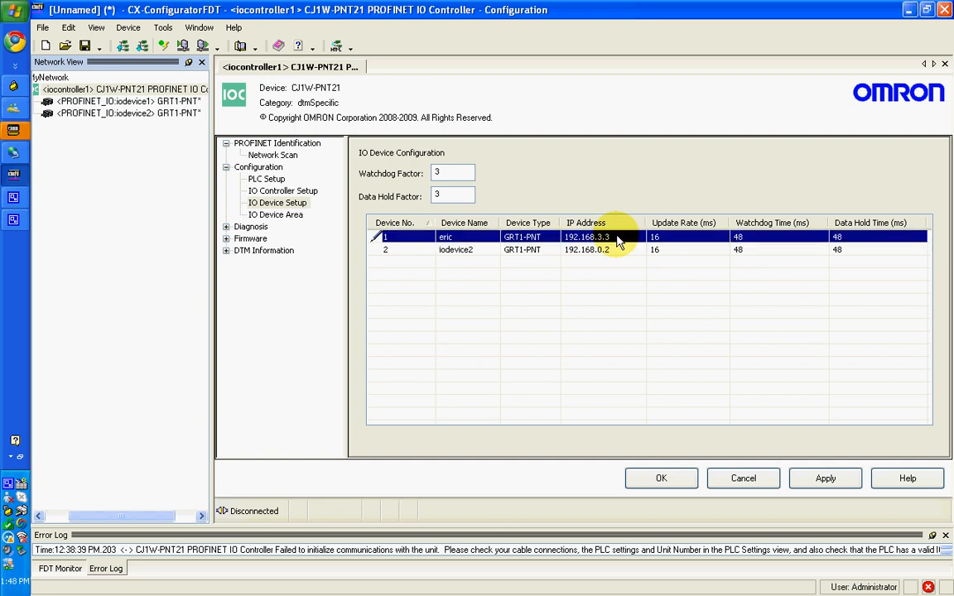
- Name device 2 bizz, set its IP address to 192.168.3.4, and apply the IO device settings
{"action": "left_click", "coordinate": [454, 251]}
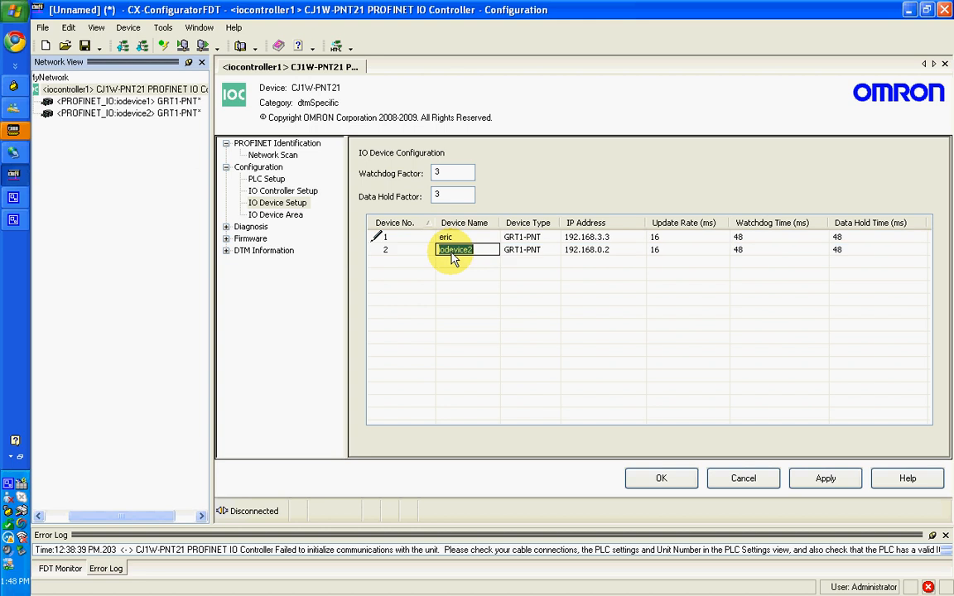
{"action": "type", "text": "bizz"}
{"action": "left_click", "coordinate": [614, 258]}
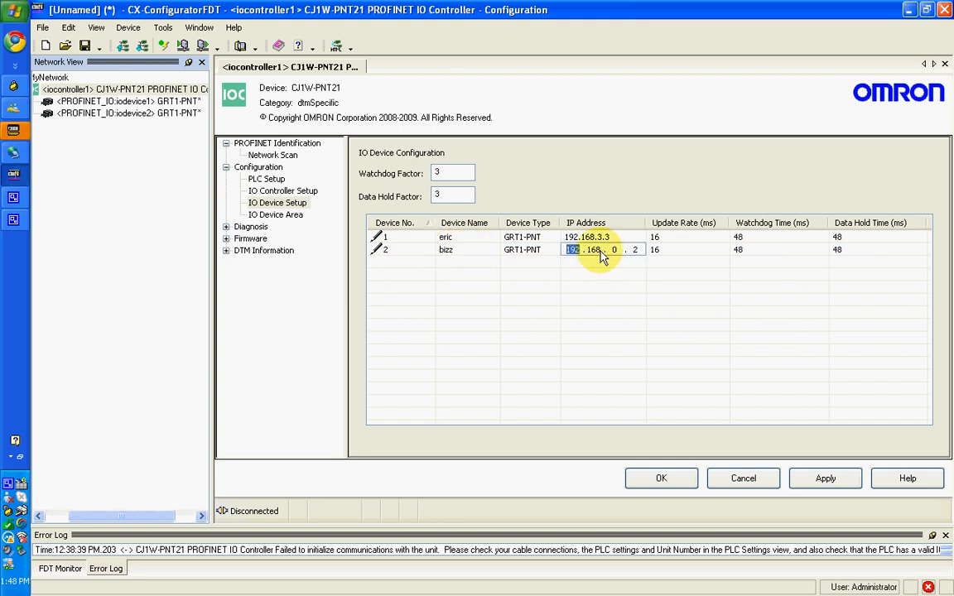
{"action": "left_click", "coordinate": [616, 252]}
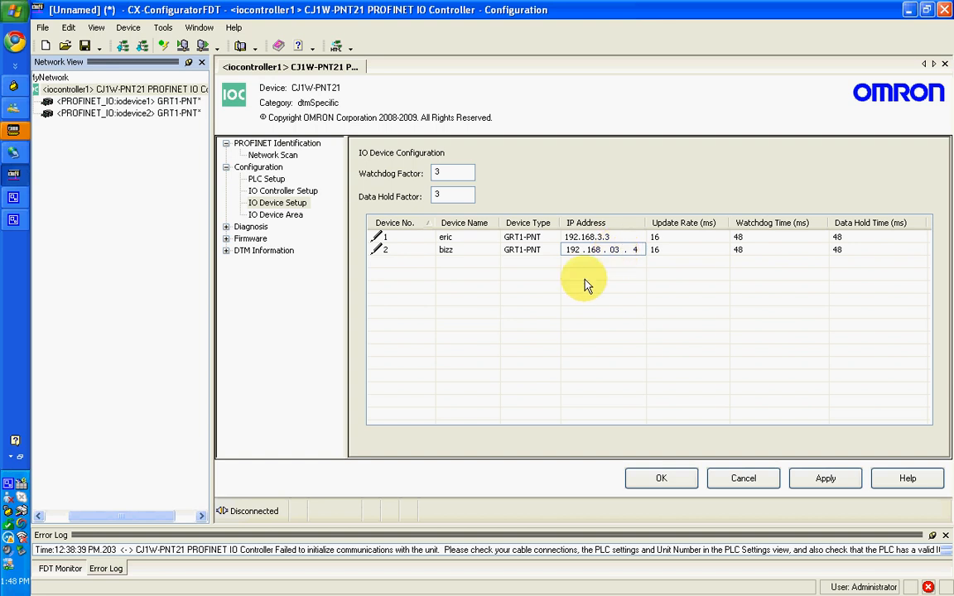
{"action": "key", "text": "Return"}
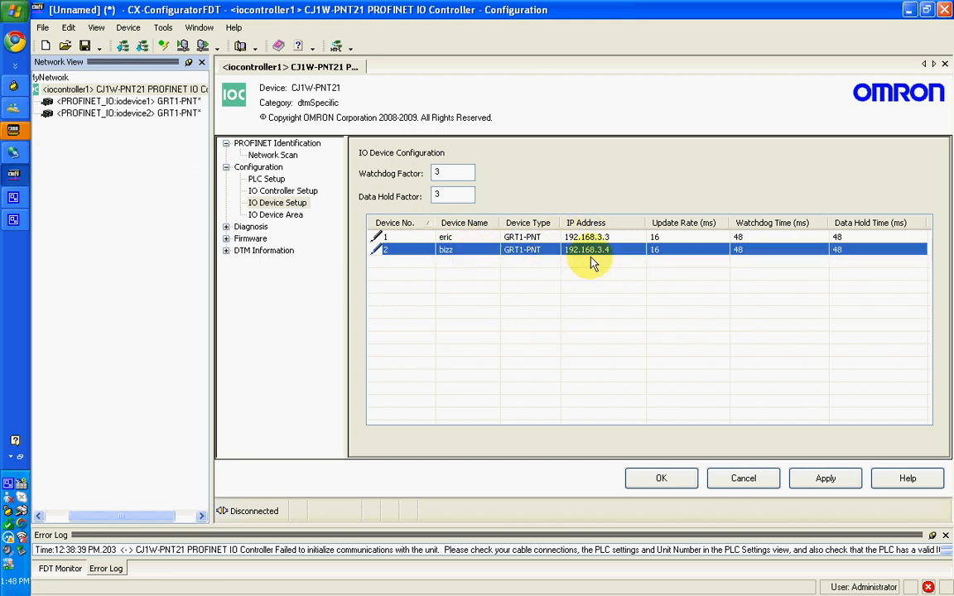
{"action": "left_click", "coordinate": [820, 480]}
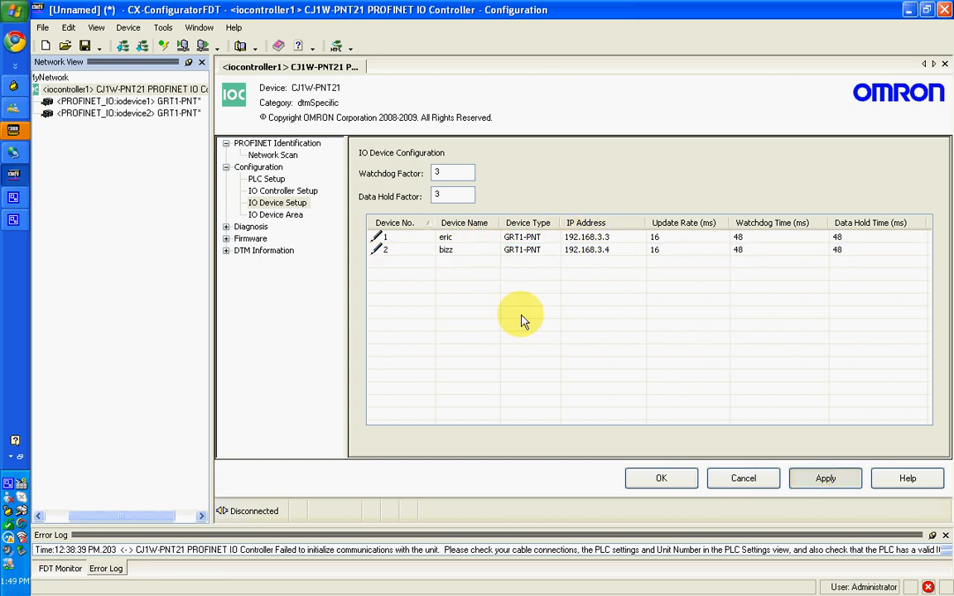
- Search the network for online devices and select eric to check the names and IP addresses against the configuration
{"action": "left_click", "coordinate": [267, 157]}
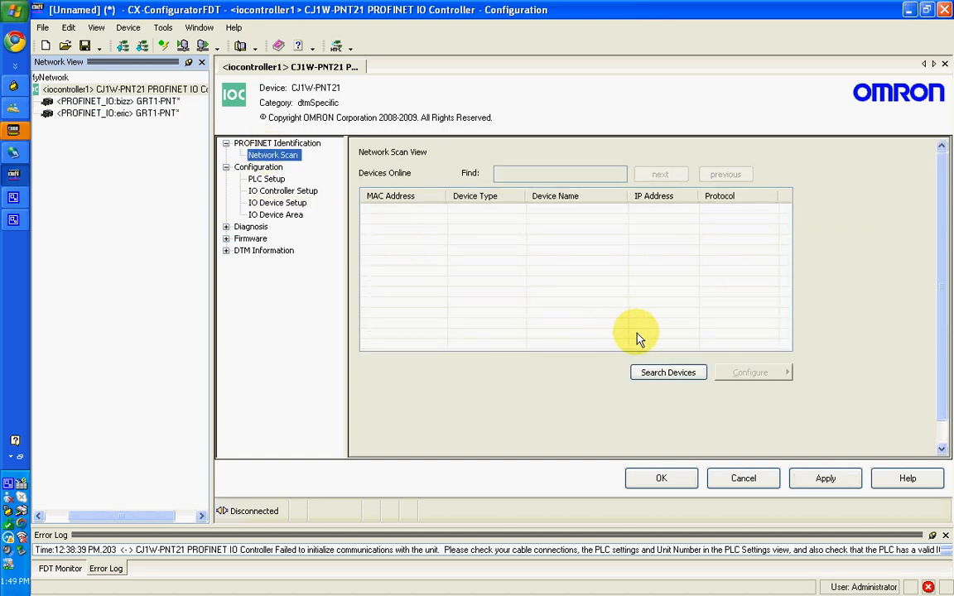
{"action": "left_click", "coordinate": [668, 374]}
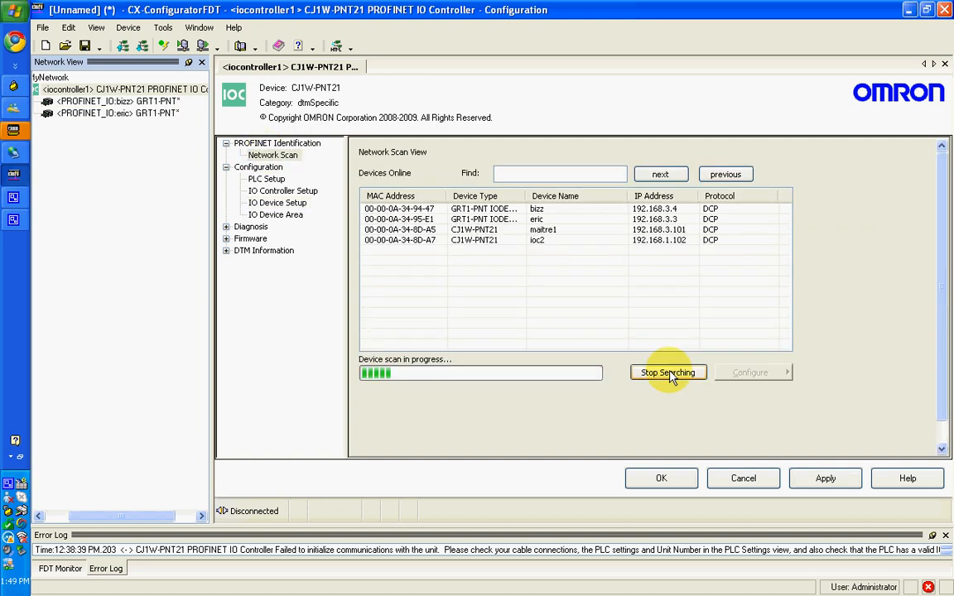
{"action": "left_click", "coordinate": [544, 221]}
{"action": "left_click", "coordinate": [544, 221]}
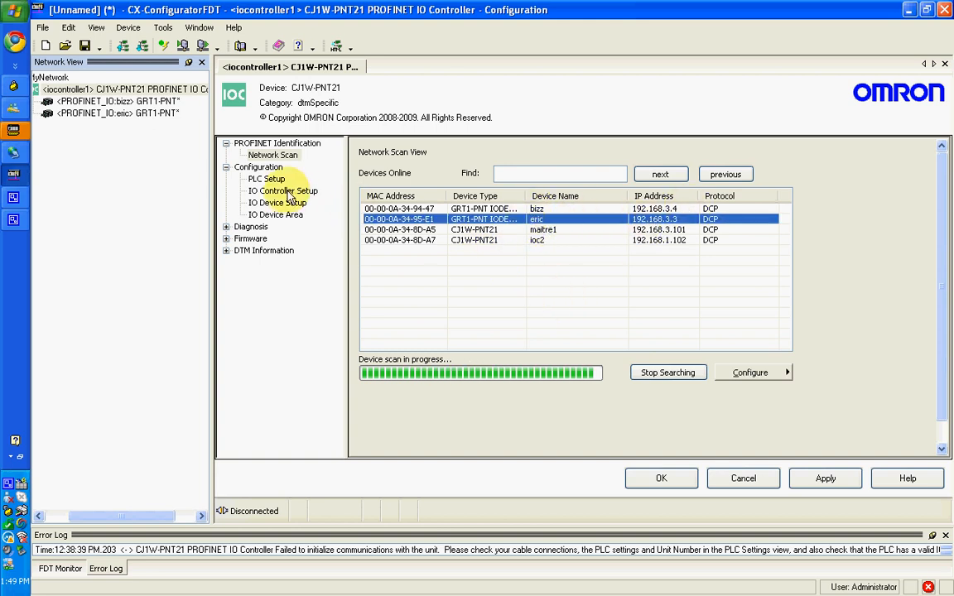
- Examine the output allocation of both devices and the area settings of the two output areas
{"action": "left_click", "coordinate": [290, 218]}
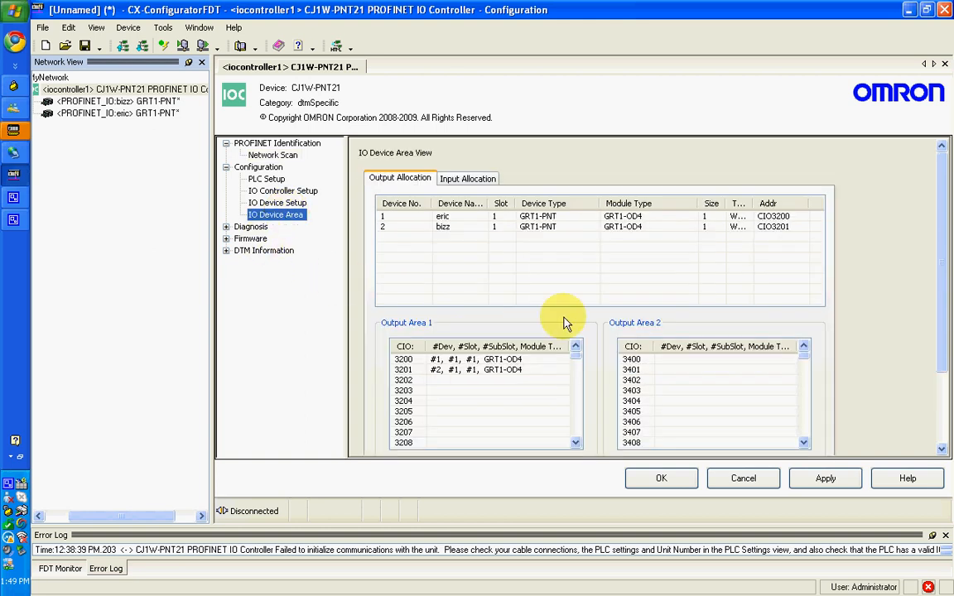
{"action": "left_click_drag", "start_coordinate": [940, 209], "coordinate": [943, 290]}
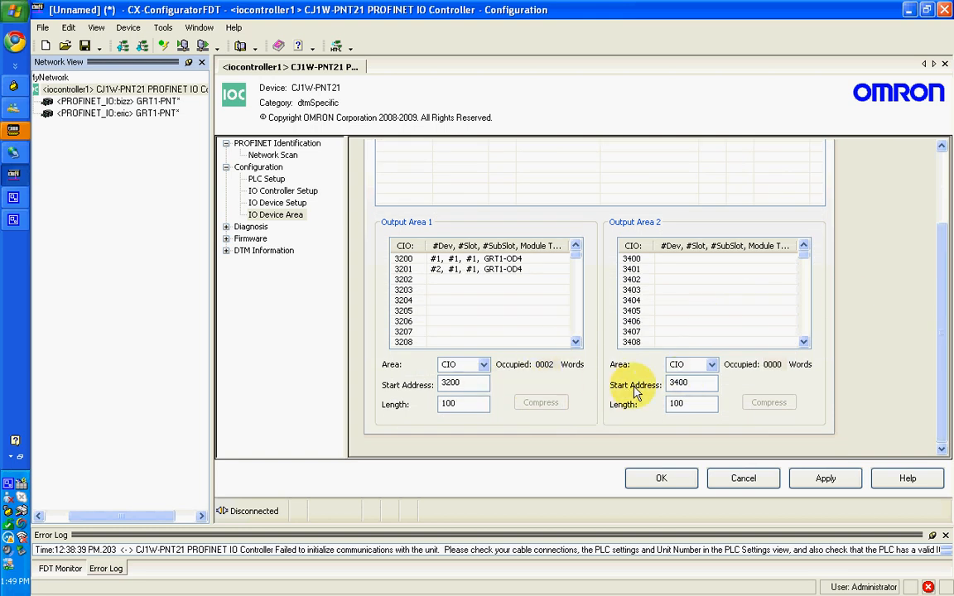
{"action": "left_click_drag", "start_coordinate": [944, 290], "coordinate": [943, 191]}
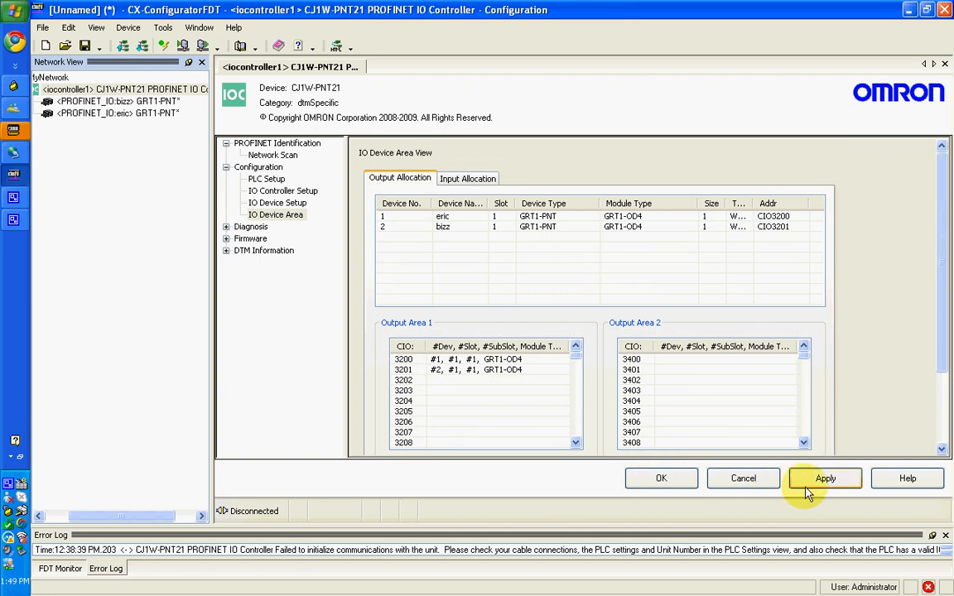
- Select the iocontroller1 CJ1W-PNT21 controller in the network and connect to it online
{"action": "left_click", "coordinate": [83, 93]}
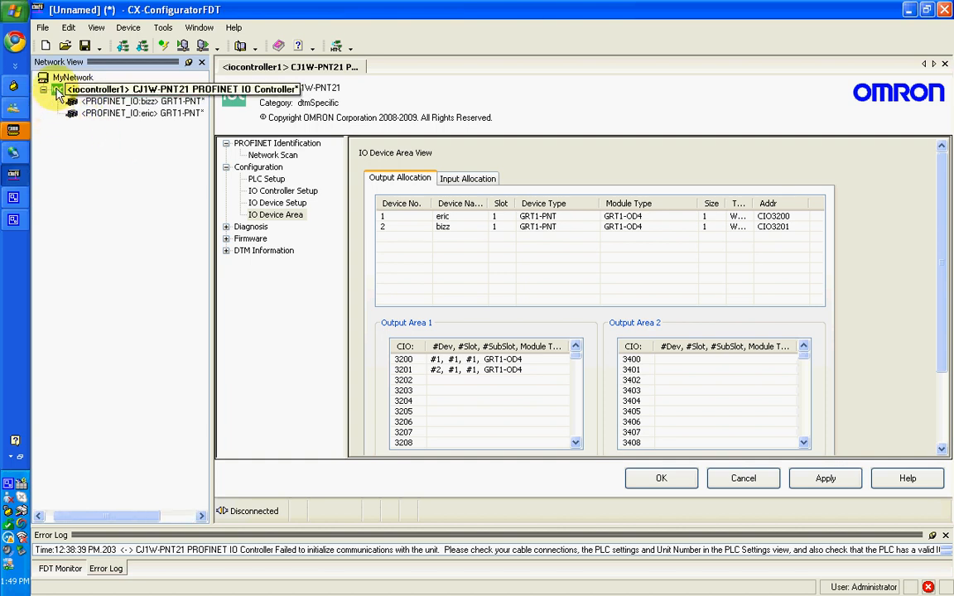
{"action": "left_click", "coordinate": [163, 47]}
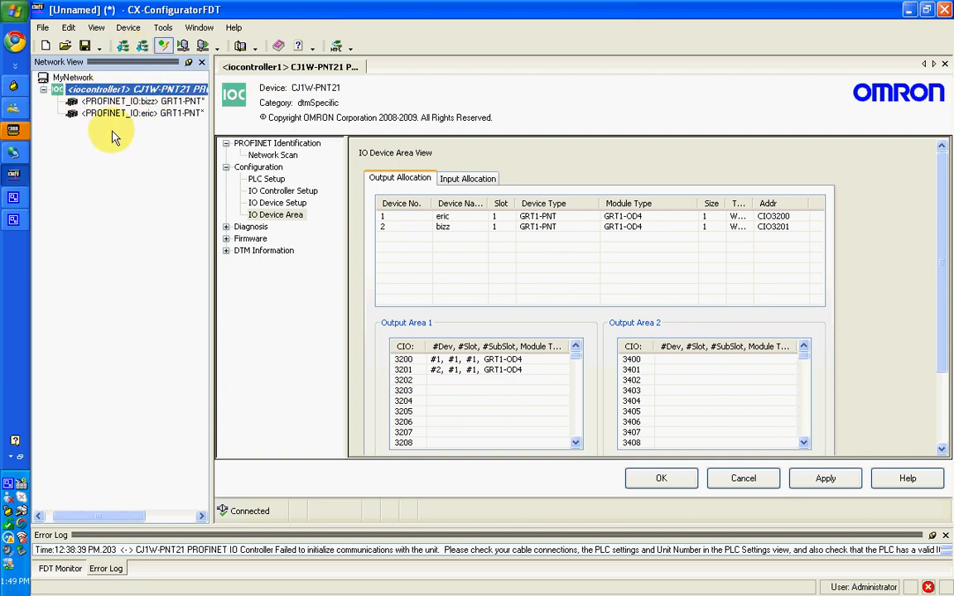
{"action": "left_click", "coordinate": [183, 48]}
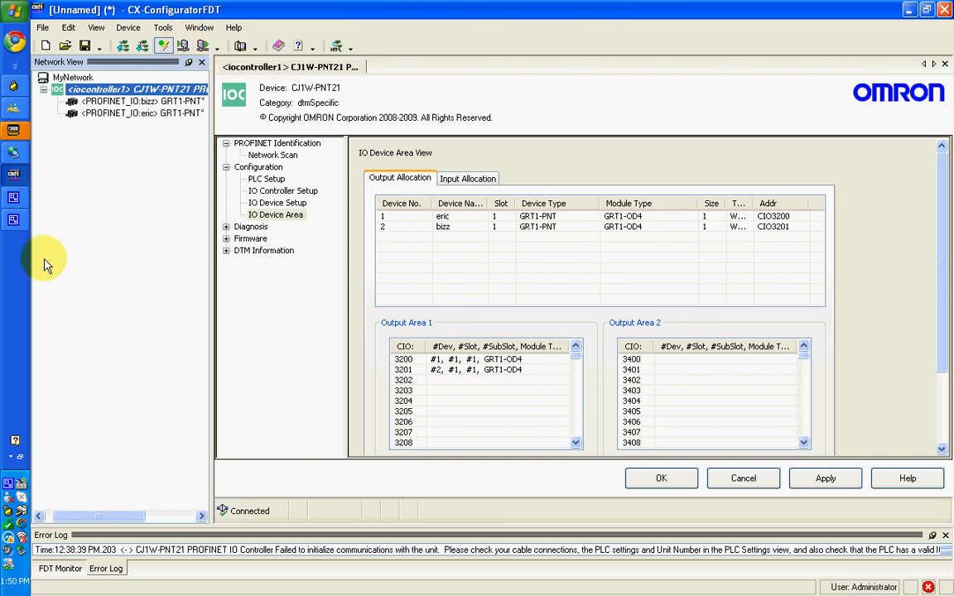
{"action": "left_click", "coordinate": [6, 487]}
{"action": "right_click", "coordinate": [7, 487]}
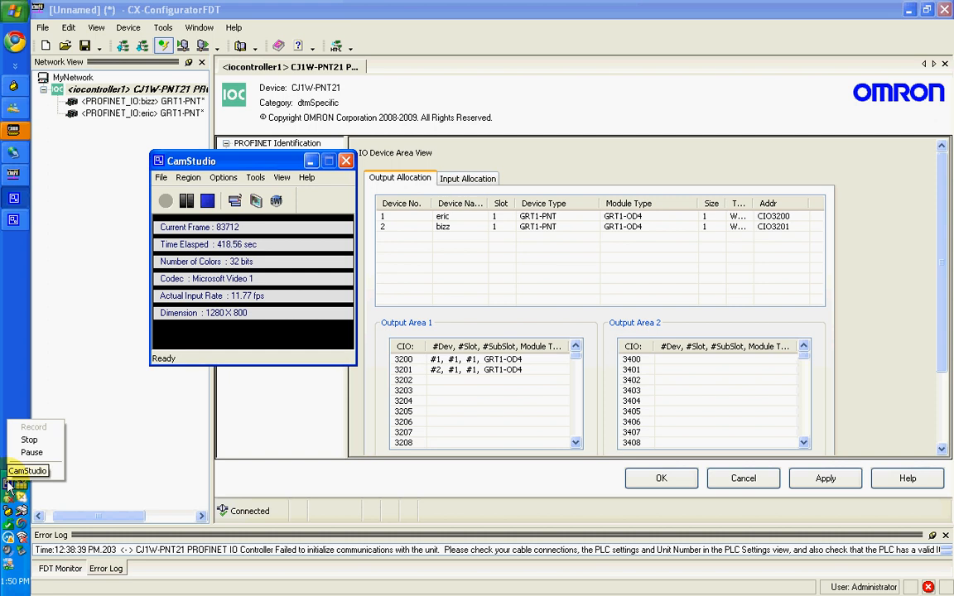